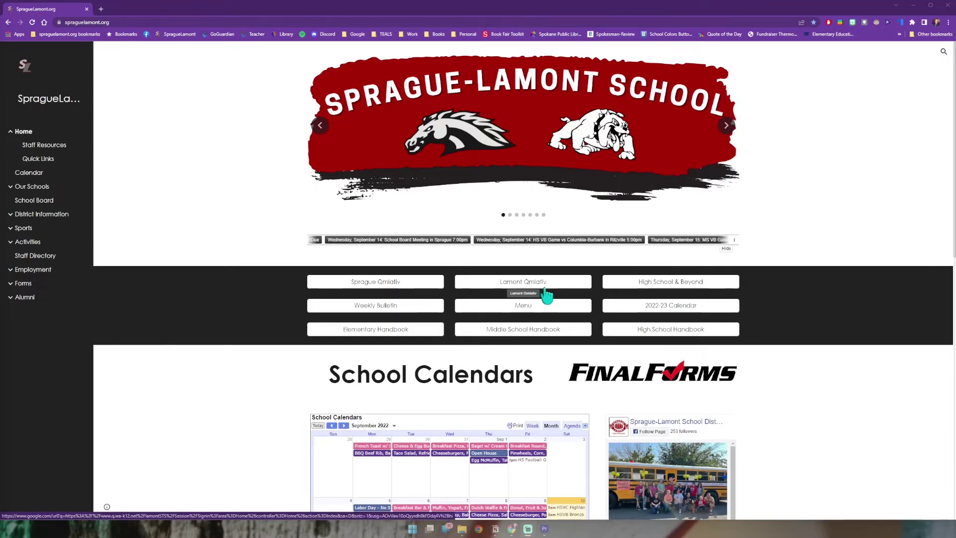
Step: Open the Sprague Qmlativ Skyward login and sign in to Teacher Access
click(414, 294)
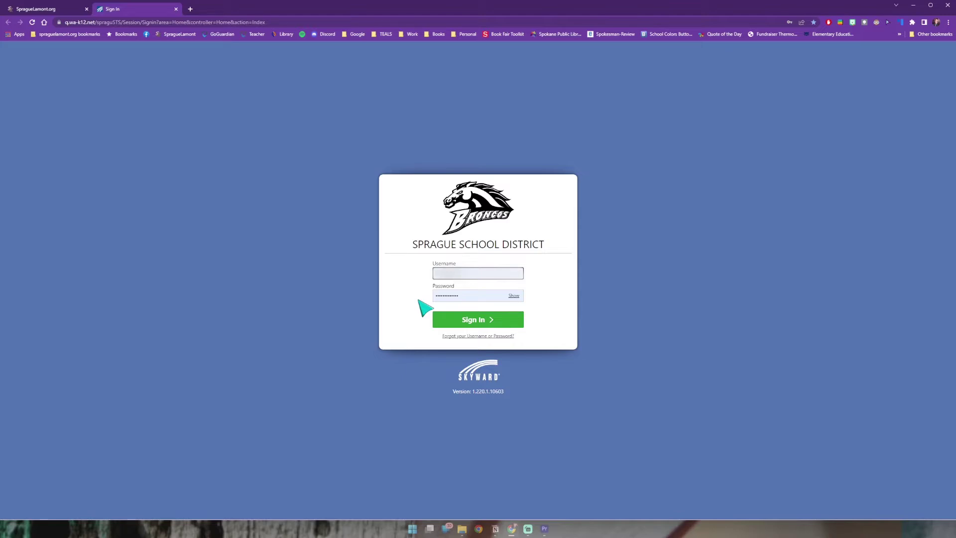
click(482, 324)
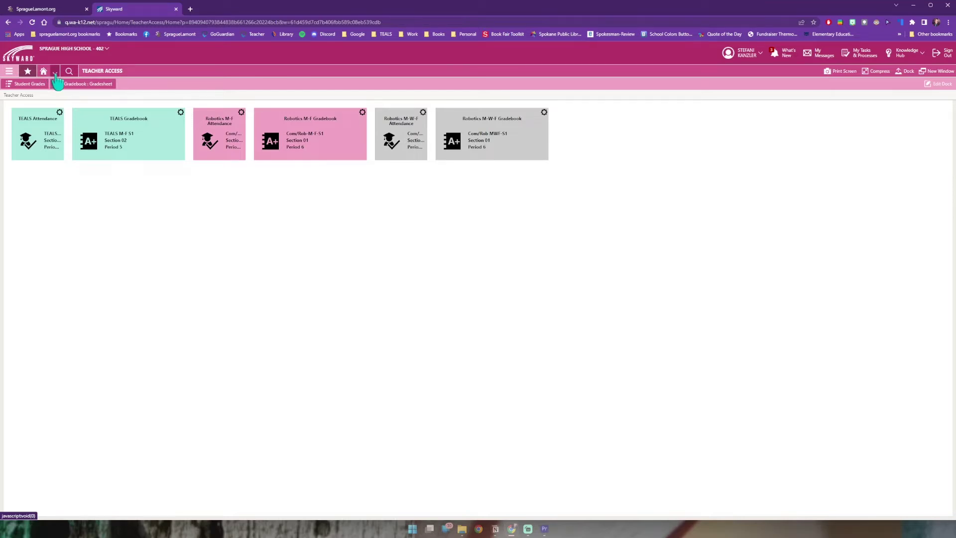
Step: Go to Gradebook > Gradesheet to list TEALS M-F S1, Com/Rob M-F-S1 and Com/Rob MWF-S1
click(55, 73)
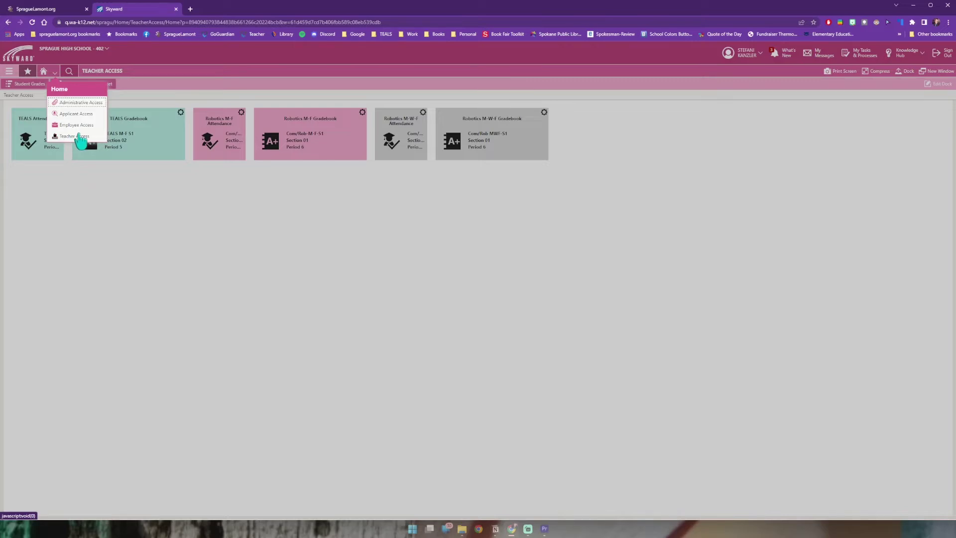
click(95, 189)
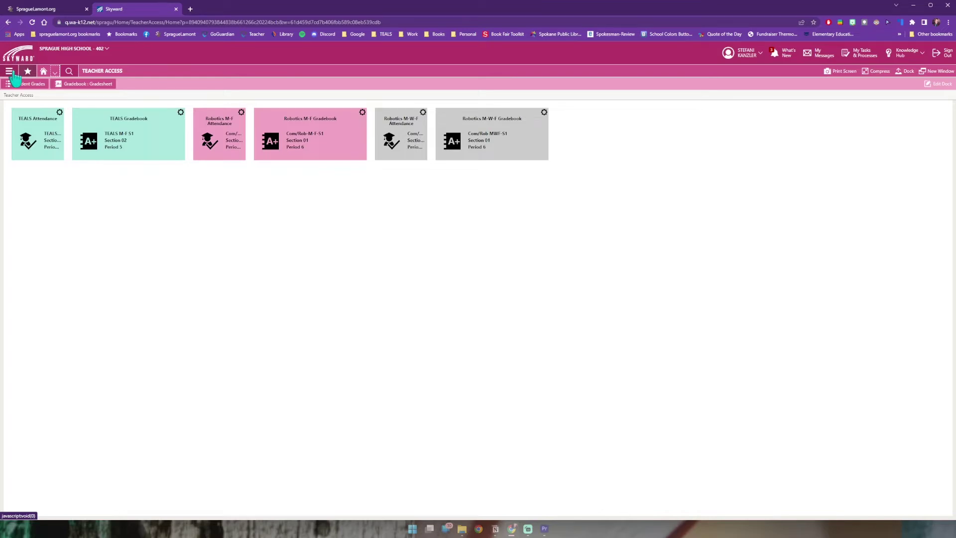
click(10, 72)
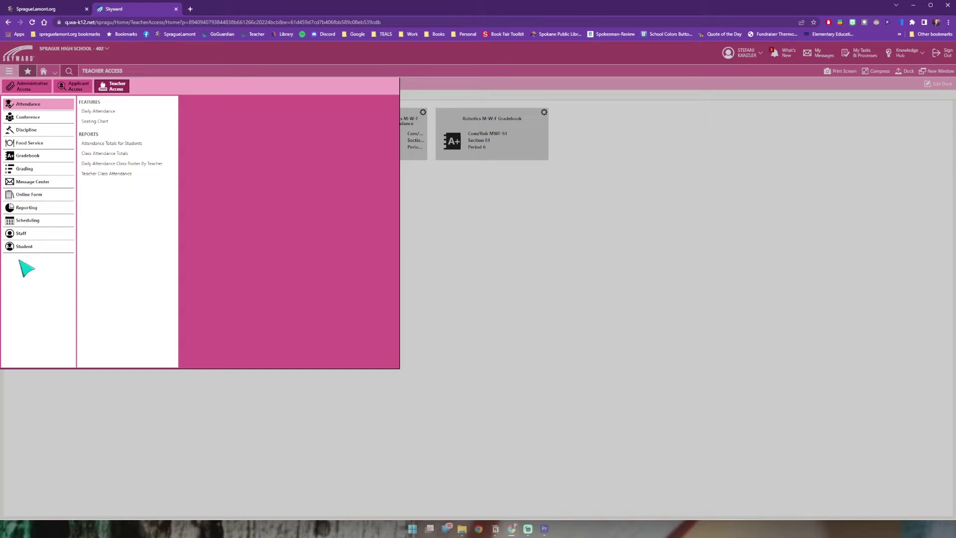
click(35, 156)
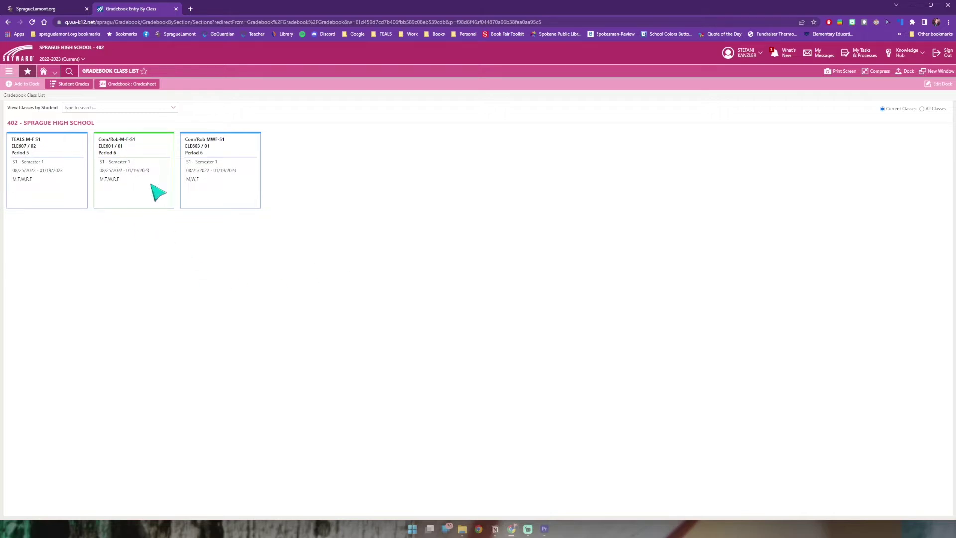
Step: Open the Com/Rob MWF-S1 gradesheet, expand T1, and go to its Settings
click(211, 152)
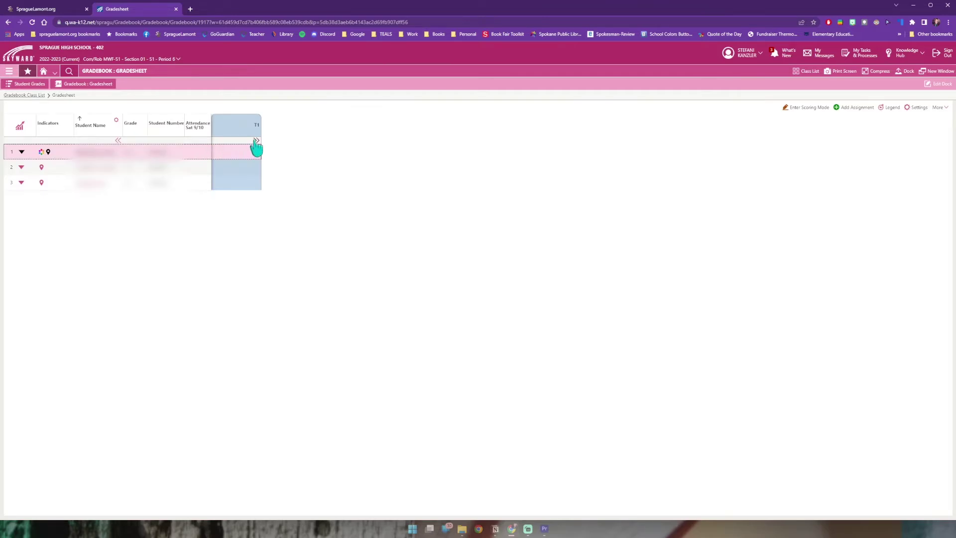
click(256, 141)
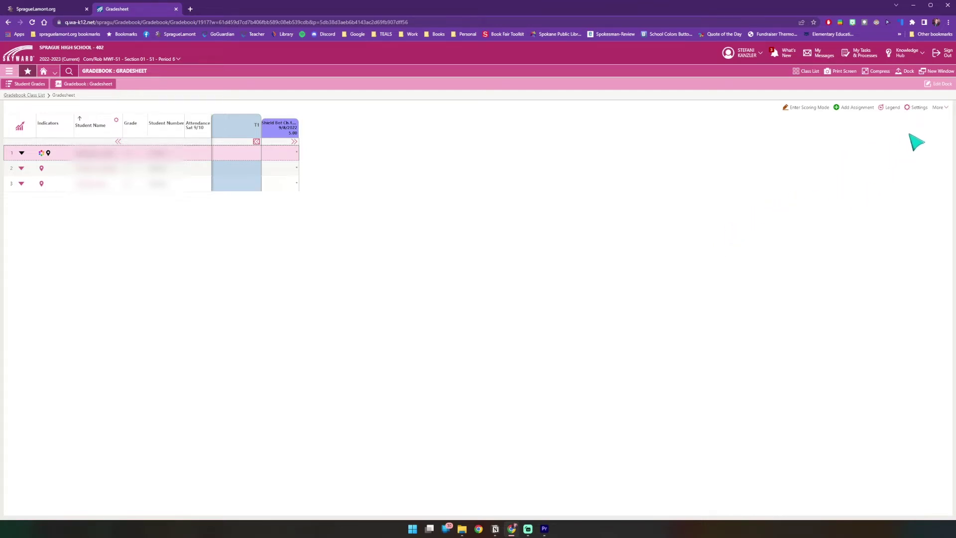
click(913, 110)
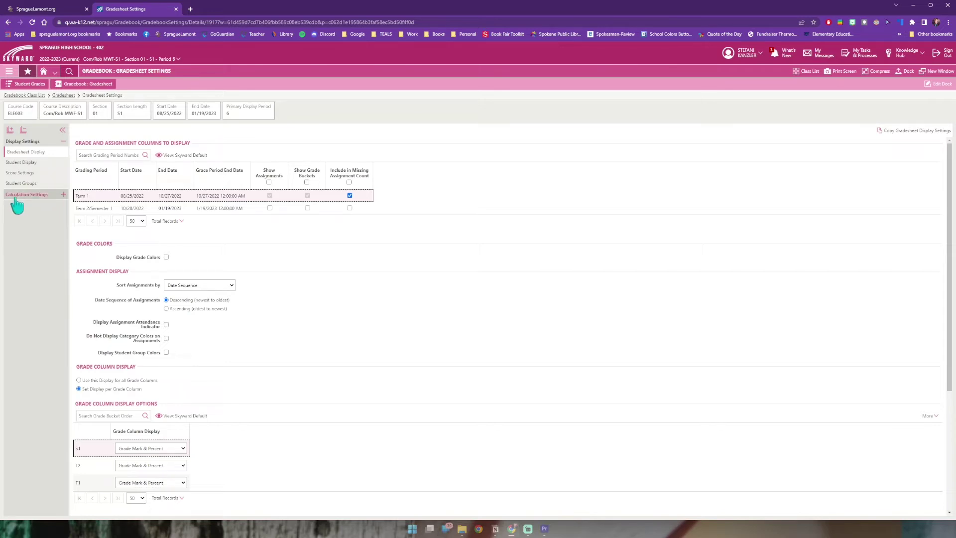
Step: Show Calculation Settings > Grade Calculations and open the T1 grade bucket details
click(53, 199)
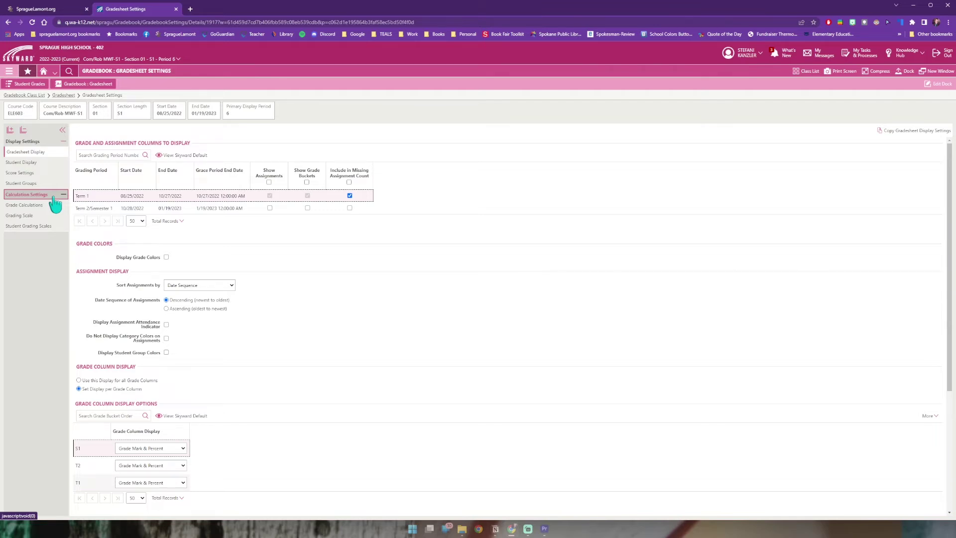
click(22, 205)
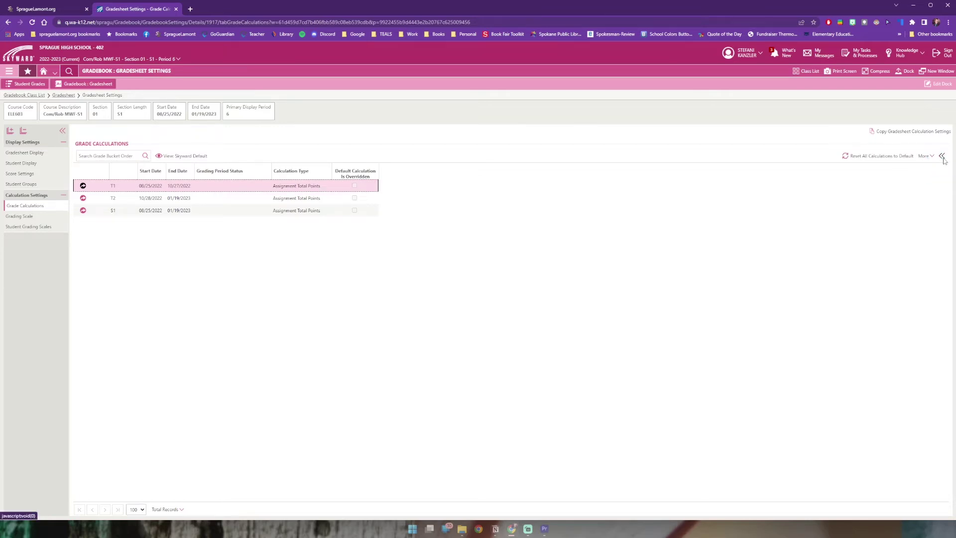
click(943, 157)
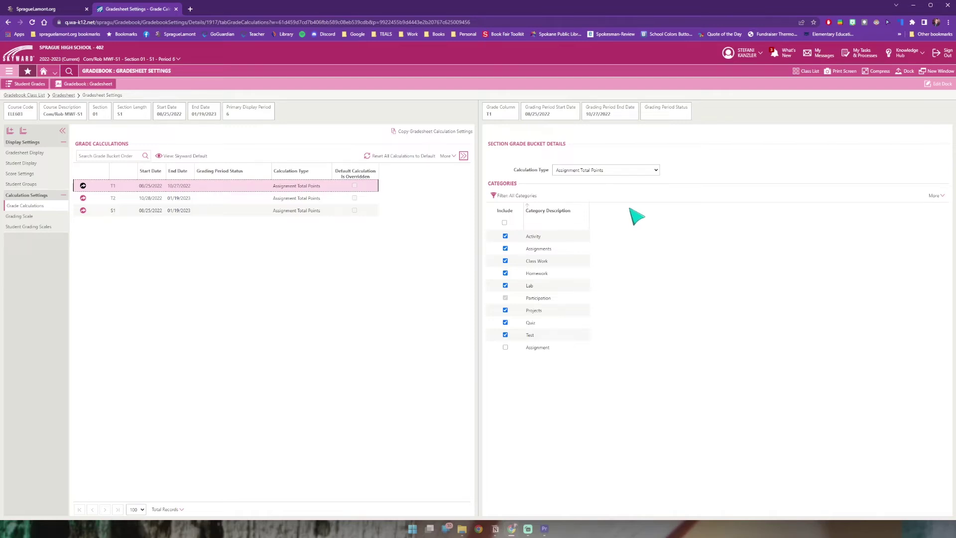
Step: Switch T1 to Category Weighting, including the Assignments and Participation categories
click(504, 222)
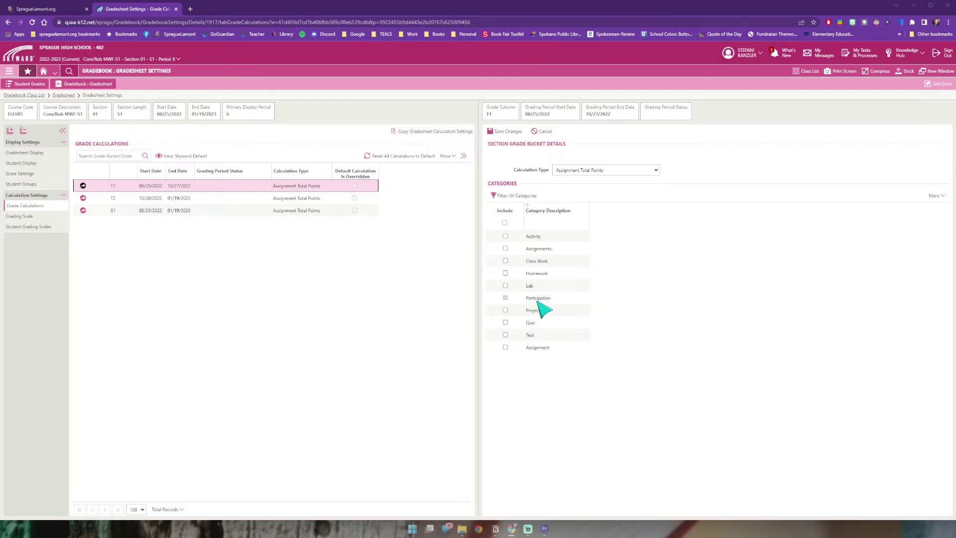
click(505, 249)
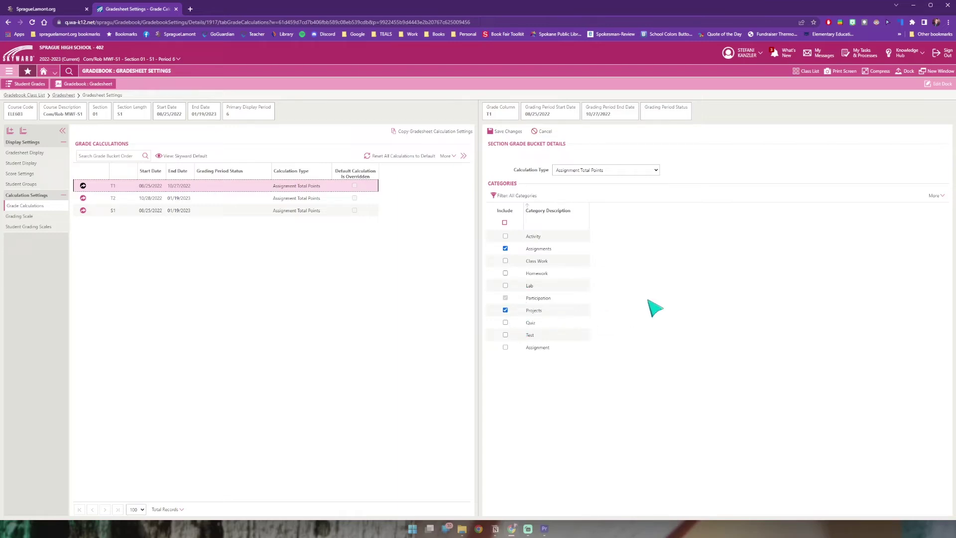
click(518, 133)
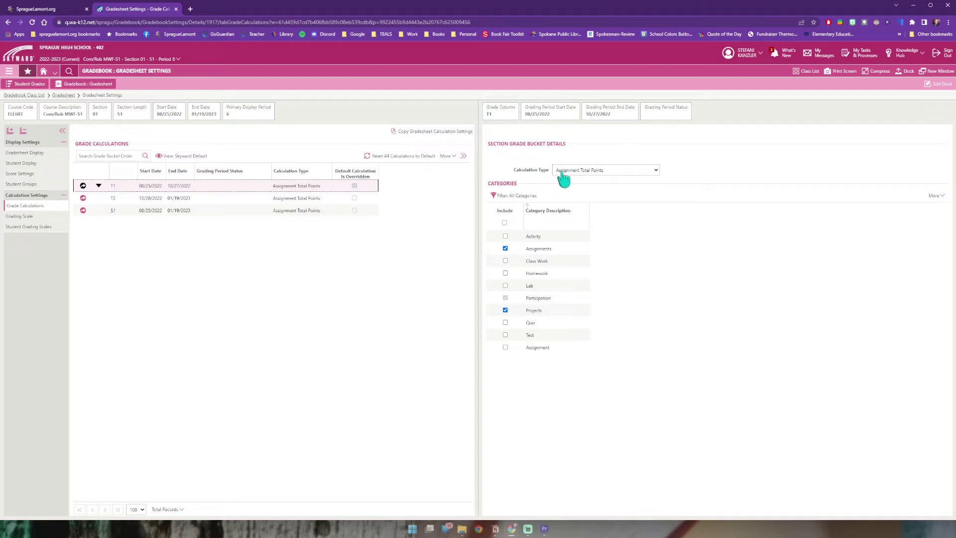
click(583, 172)
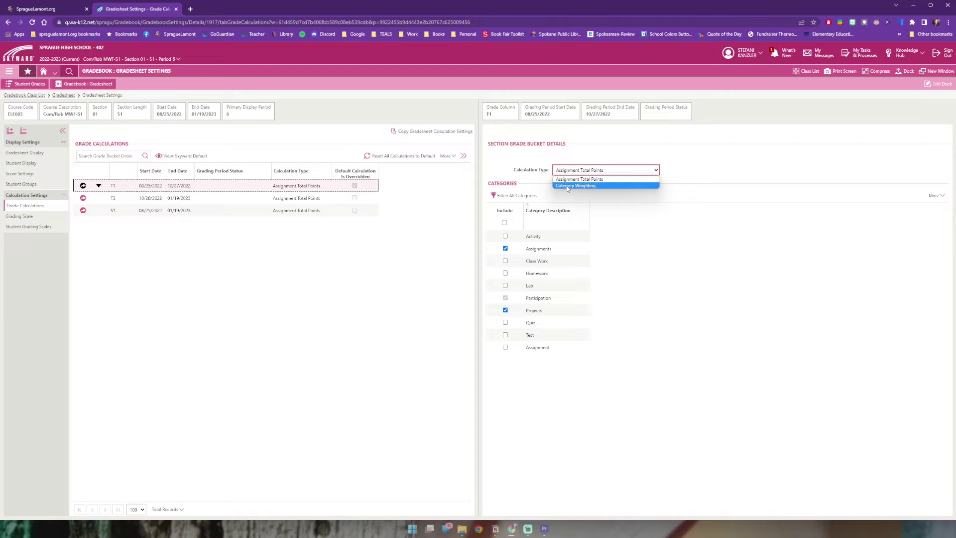
click(568, 187)
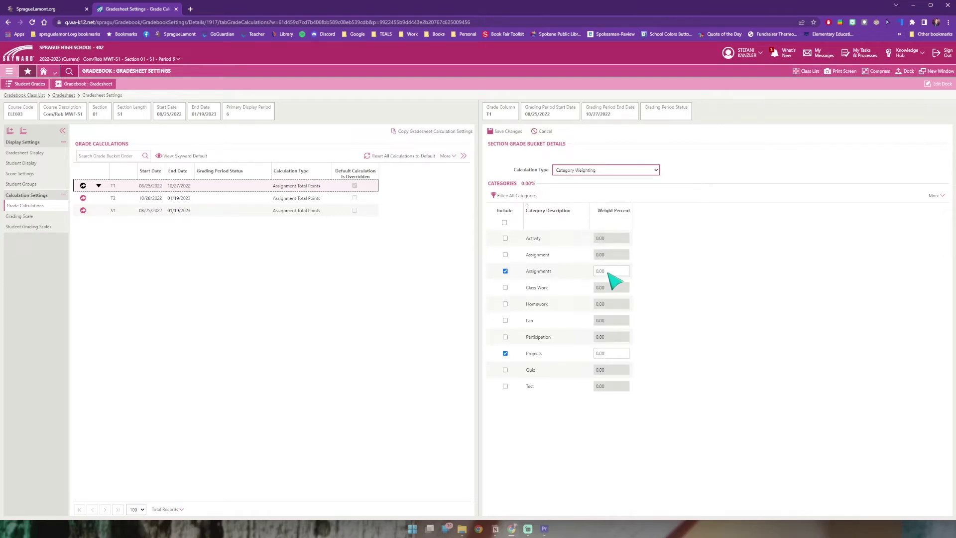
click(505, 337)
Step: Weight T1 as Participation 50%, Assignments 30%, Projects 20%, and save
click(612, 273)
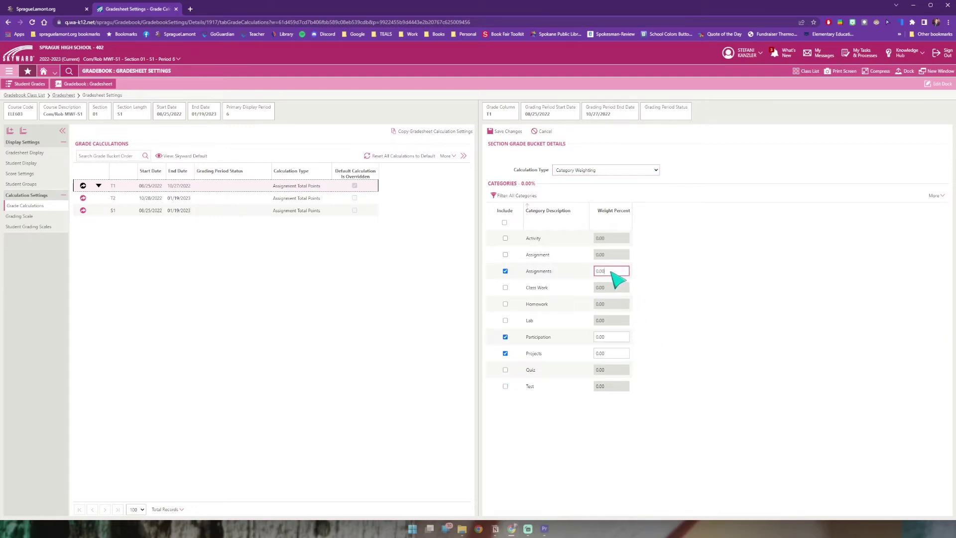
click(612, 338)
text(50)
click(608, 274)
text(30)
click(609, 354)
text(20)
click(728, 330)
click(515, 133)
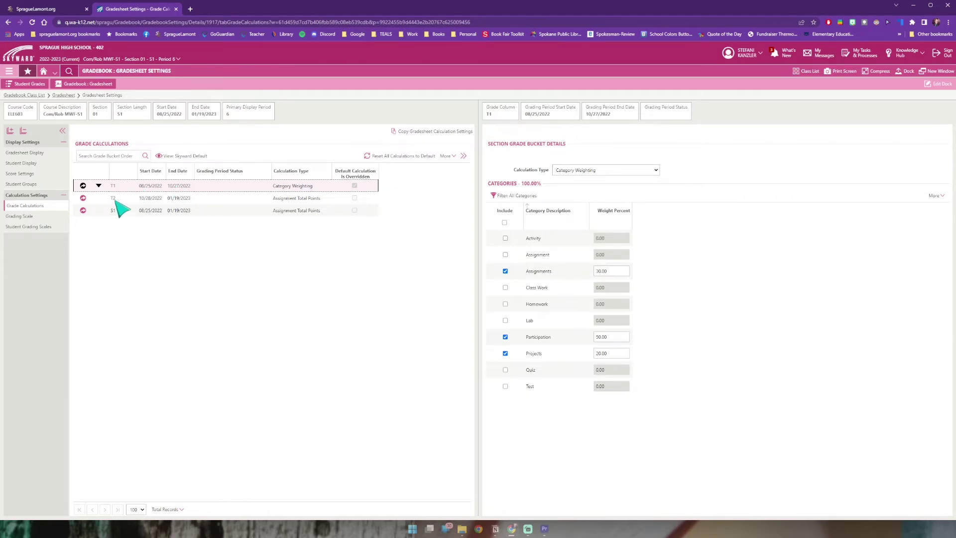
Step: Copy T1's 50/30/20 Category Weighting setup to T2 and review the S1 calculation
click(115, 200)
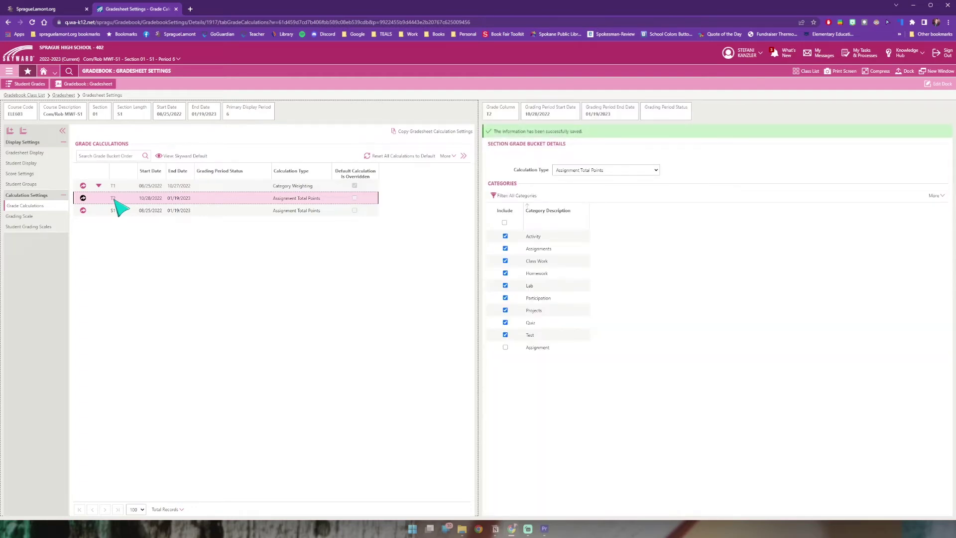
click(115, 187)
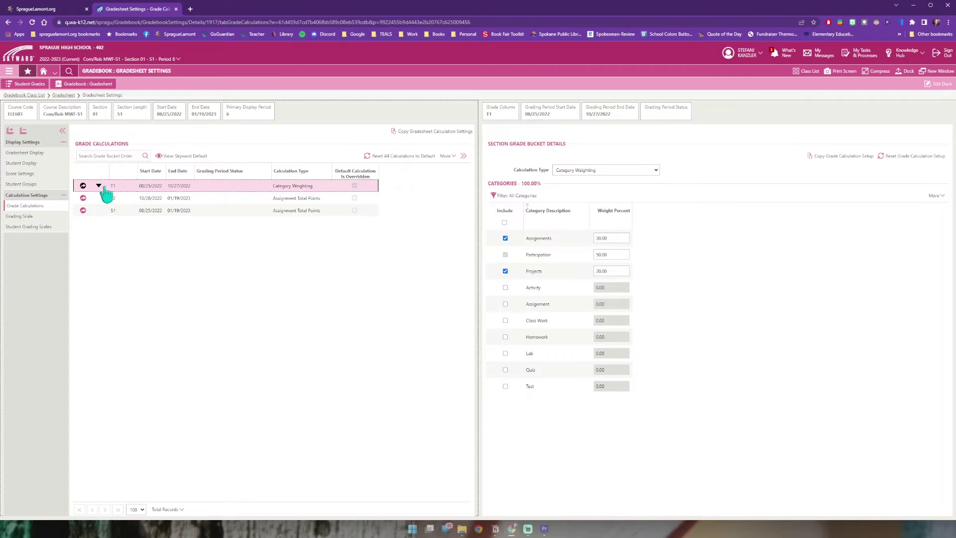
click(99, 186)
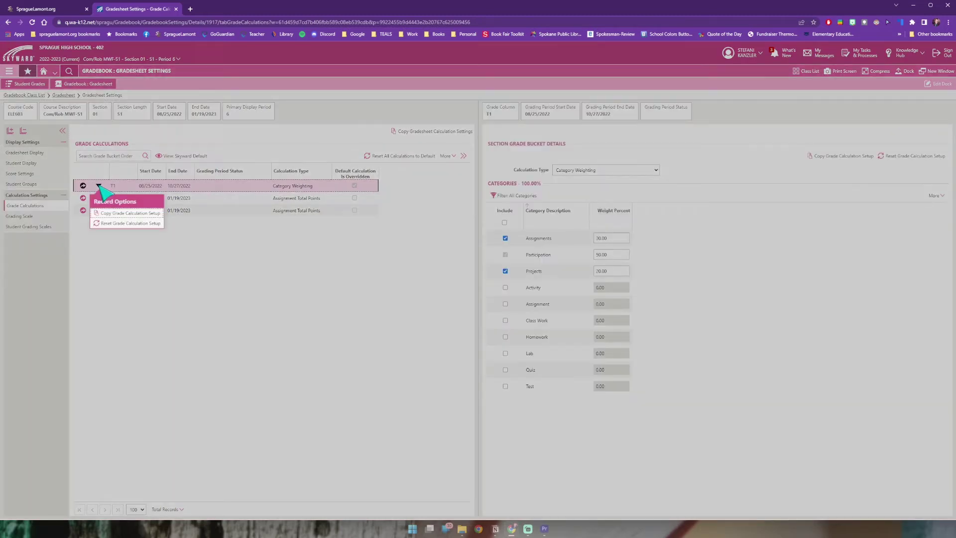
click(112, 213)
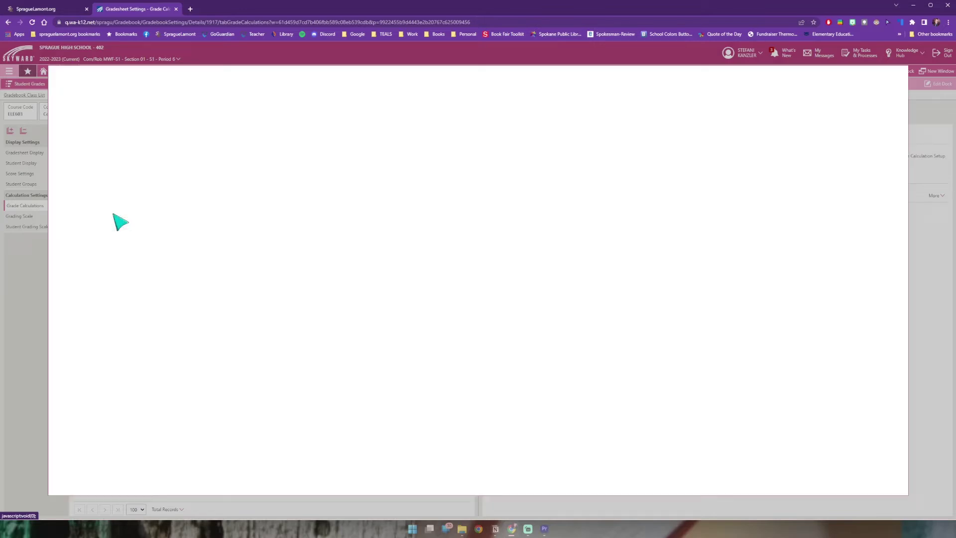
click(71, 168)
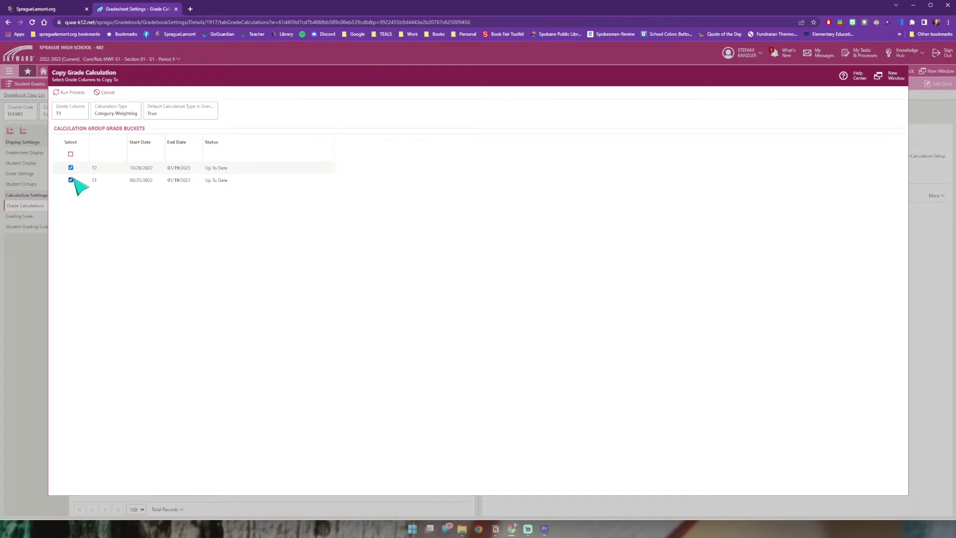
click(72, 95)
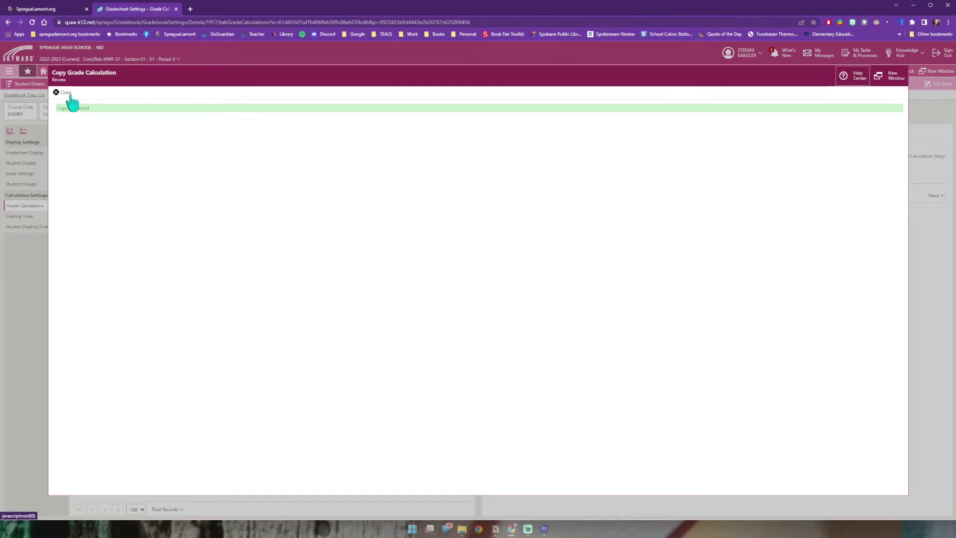
click(65, 93)
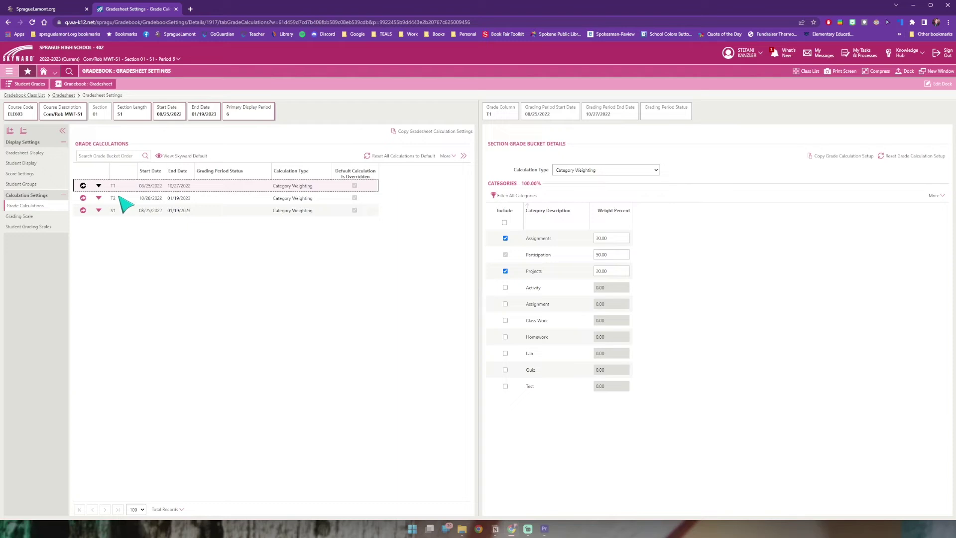
click(187, 209)
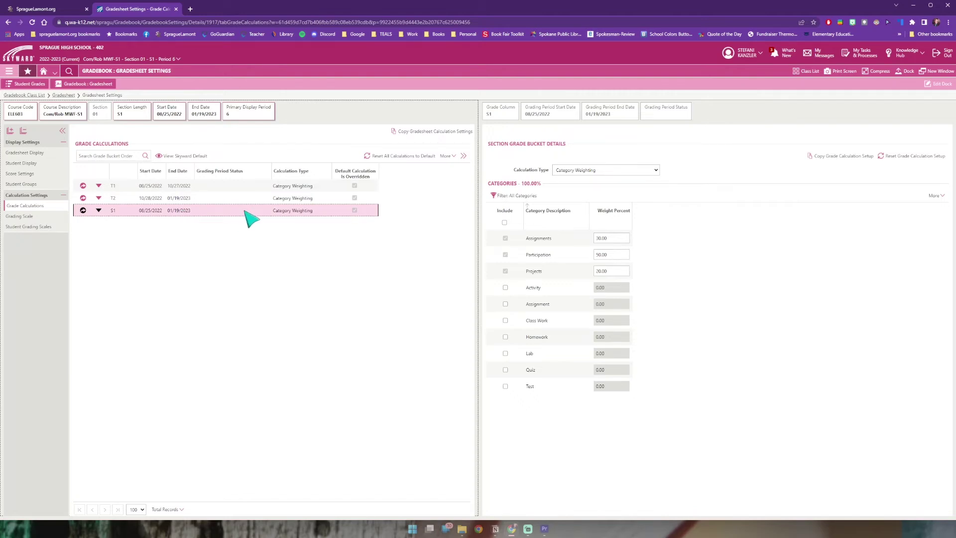
Step: Start a new gradesheet assignment assigned 08/29/2022 and due 09/02/2022
click(9, 71)
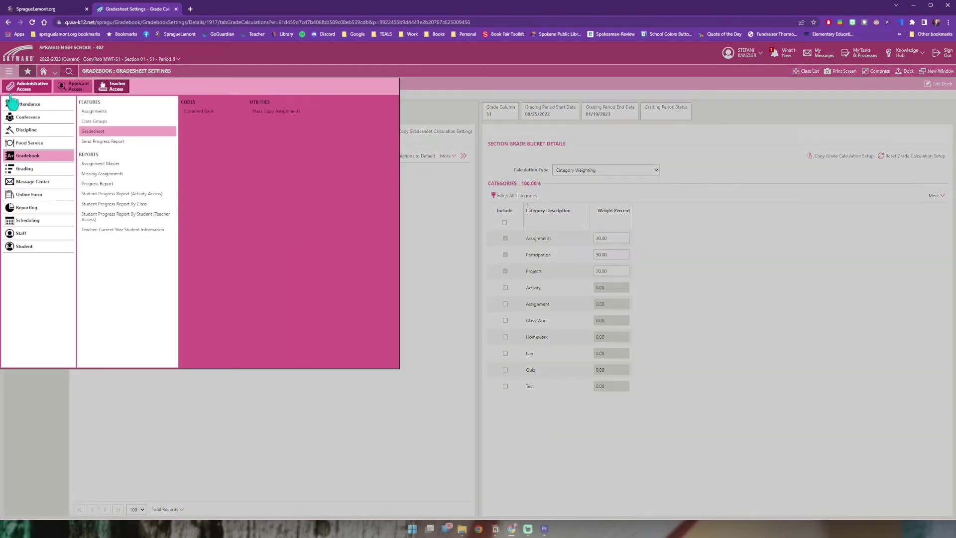
click(94, 132)
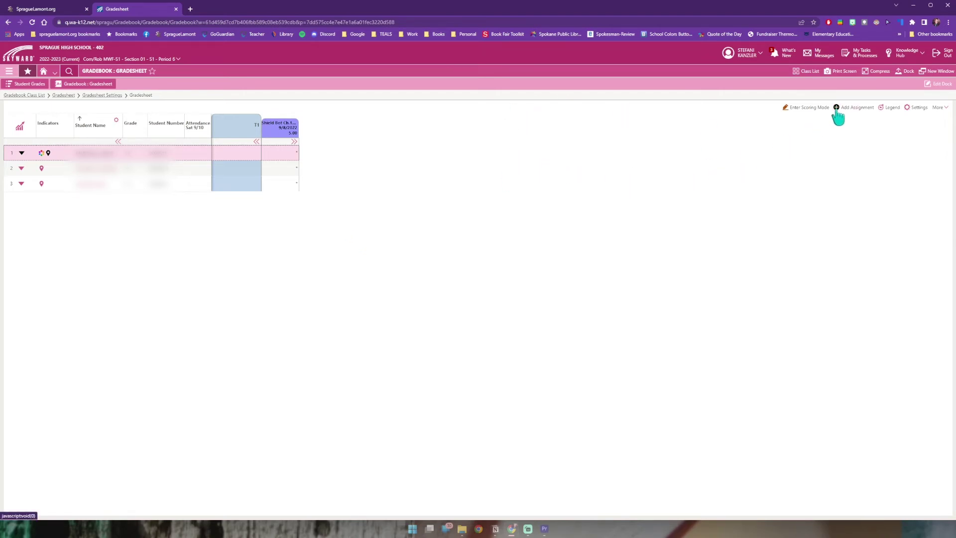
click(839, 115)
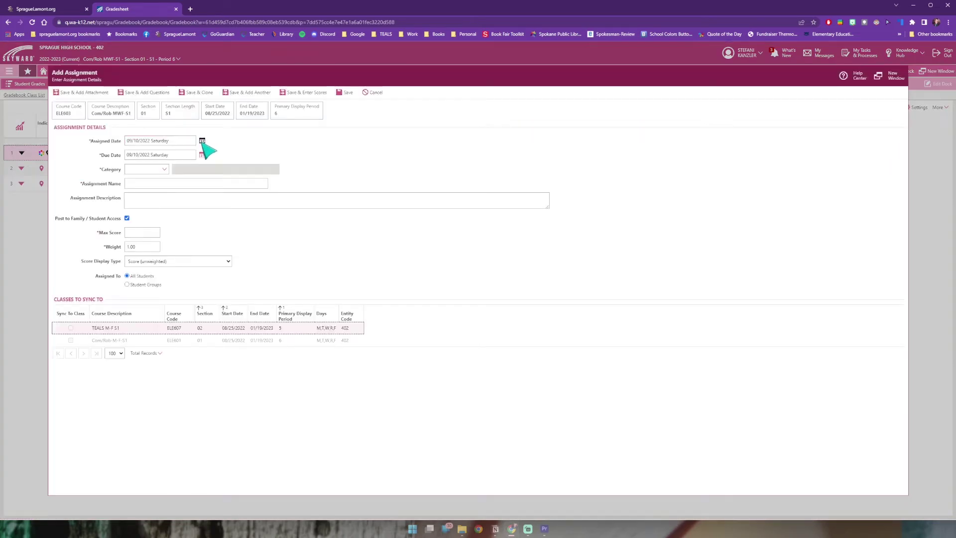
click(203, 141)
click(142, 174)
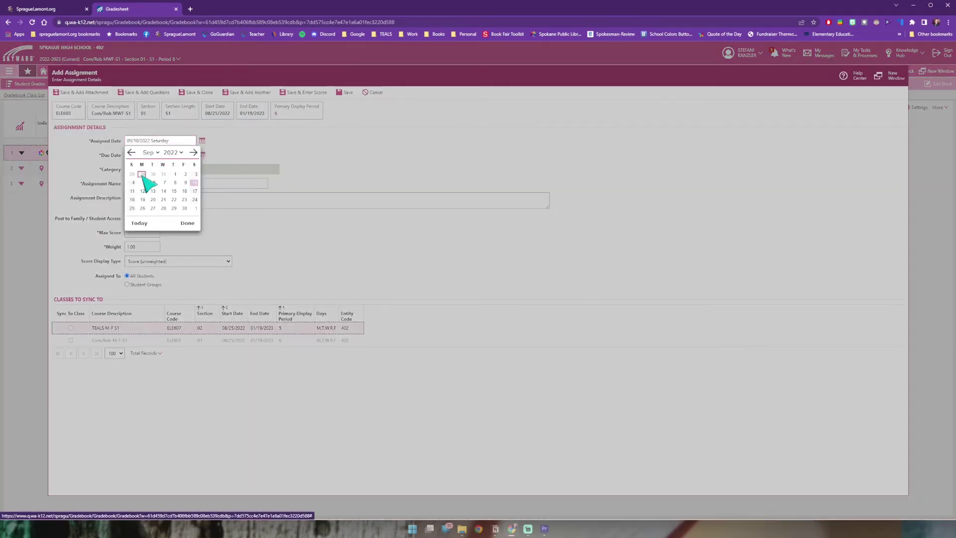
click(202, 155)
click(193, 196)
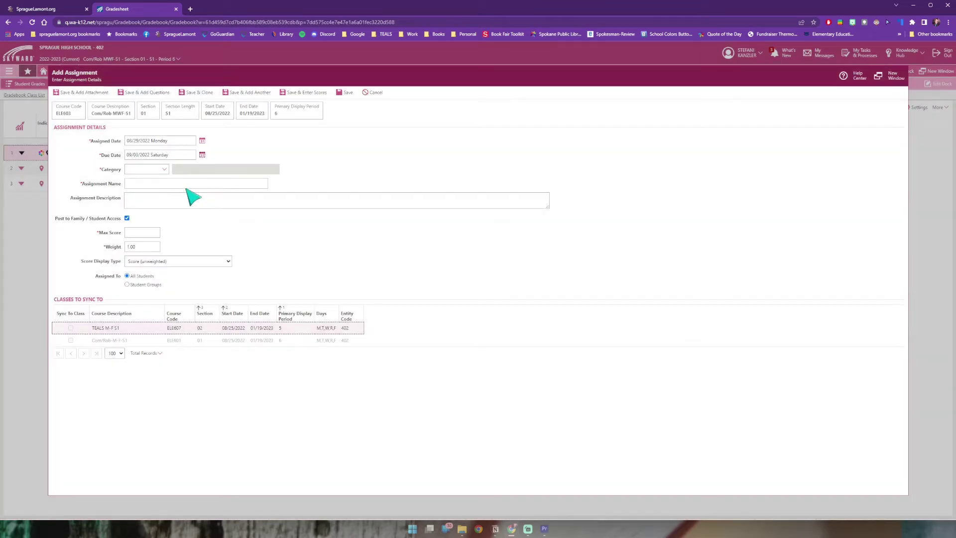
click(202, 154)
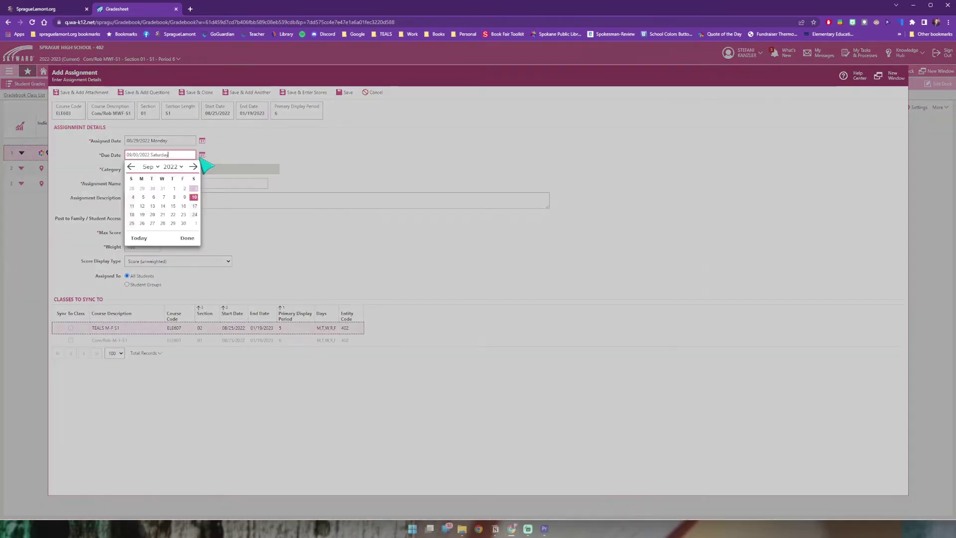
click(185, 189)
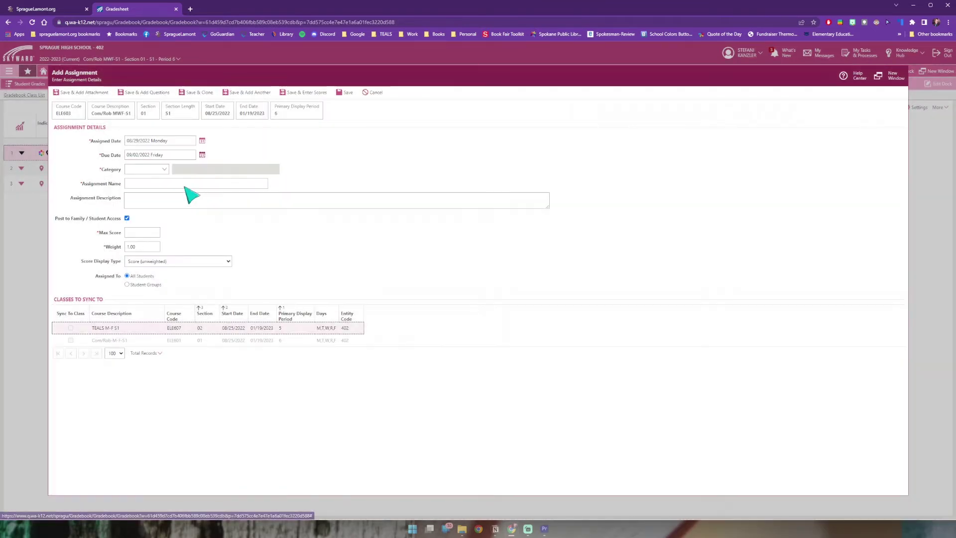
Step: Name it 'Syllabus' in Assignments, with the parent-signature description and Max Score 5
click(161, 170)
text(Assi)
click(157, 183)
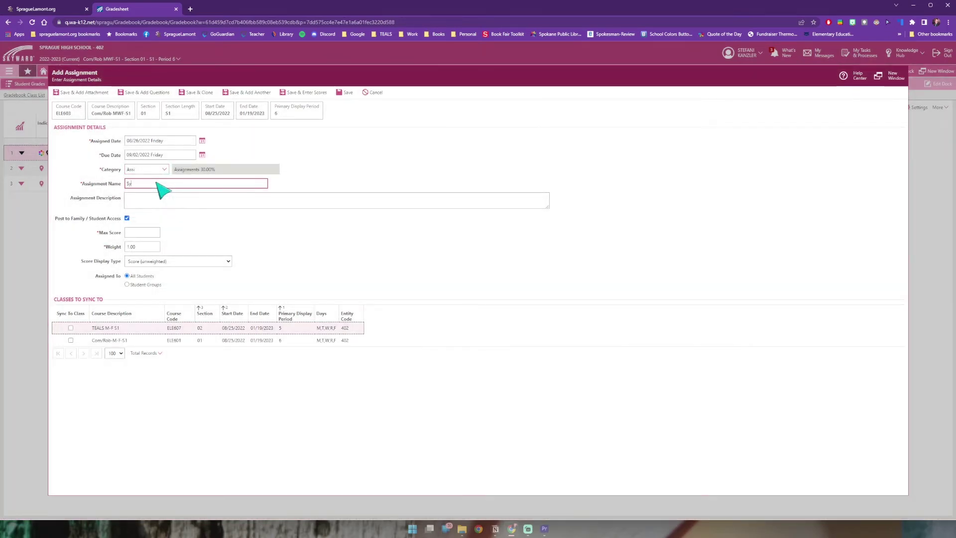
text(Syllabus)
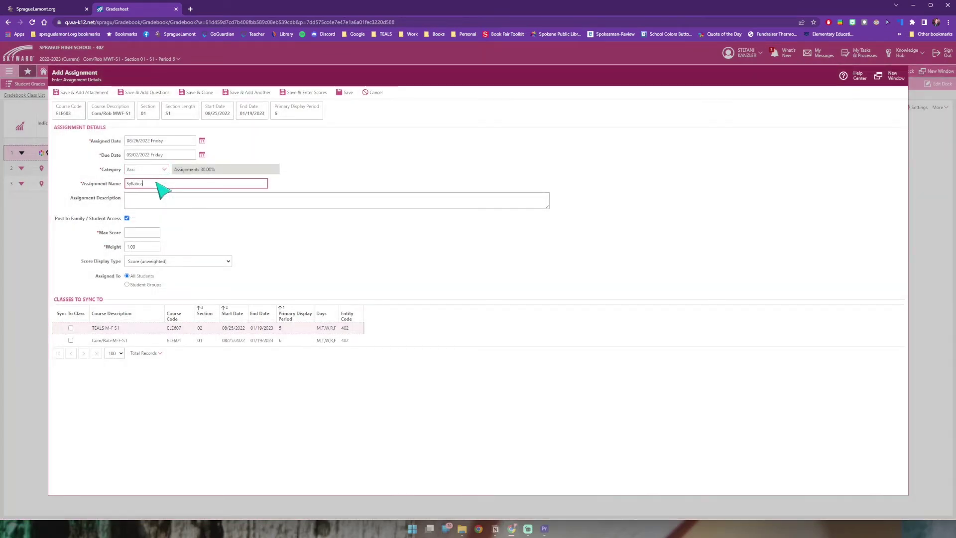
click(282, 200)
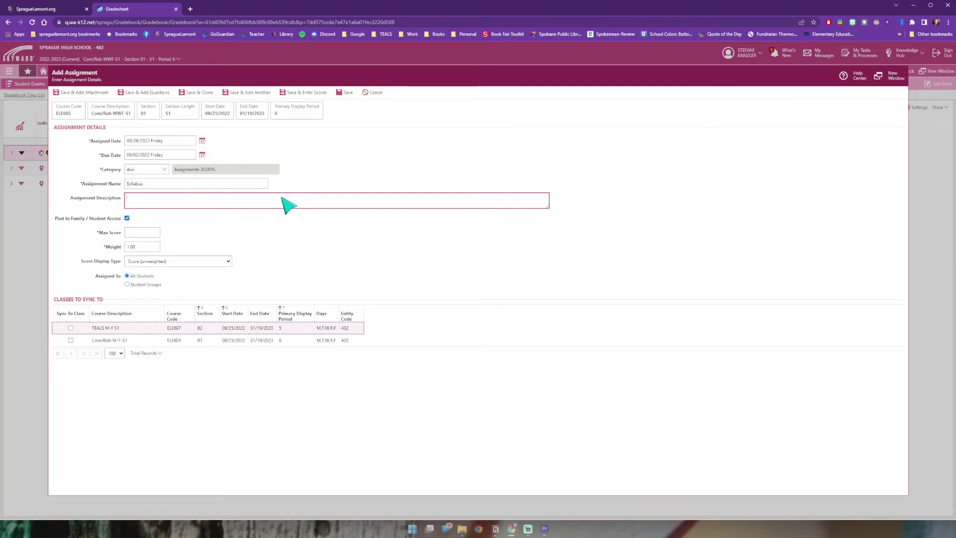
text(Students need to have a parent/guardian read and sign their course syllabus. It then needs to be returned to Miss K)
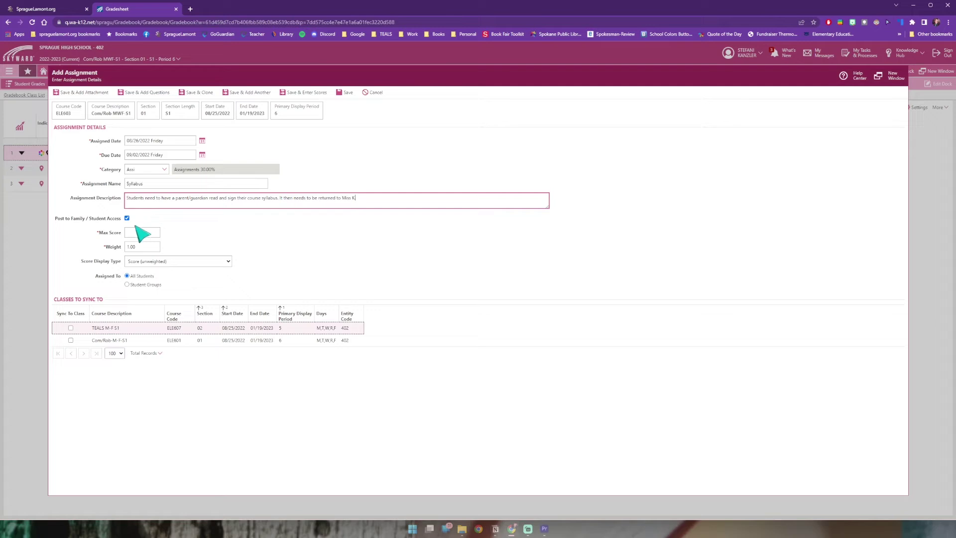
click(139, 234)
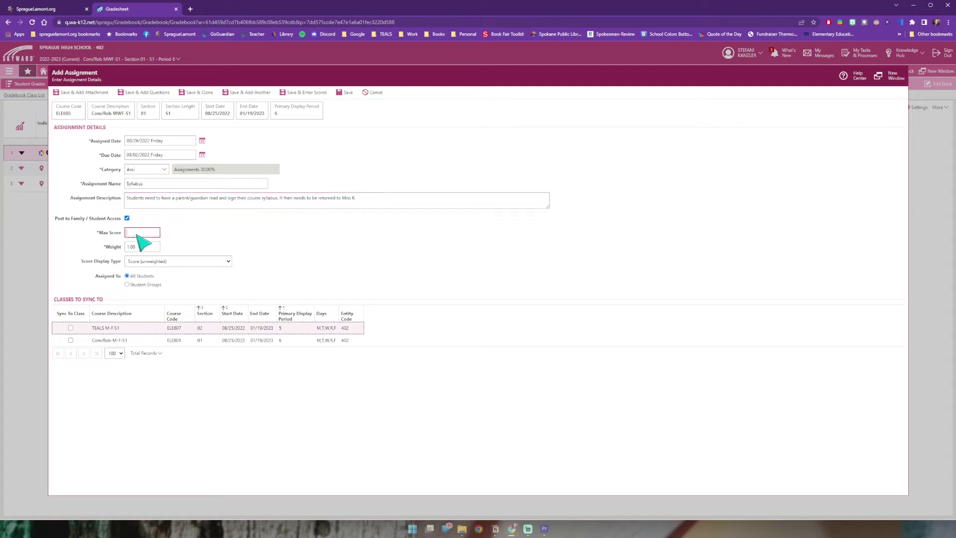
text(5)
key(Tab)
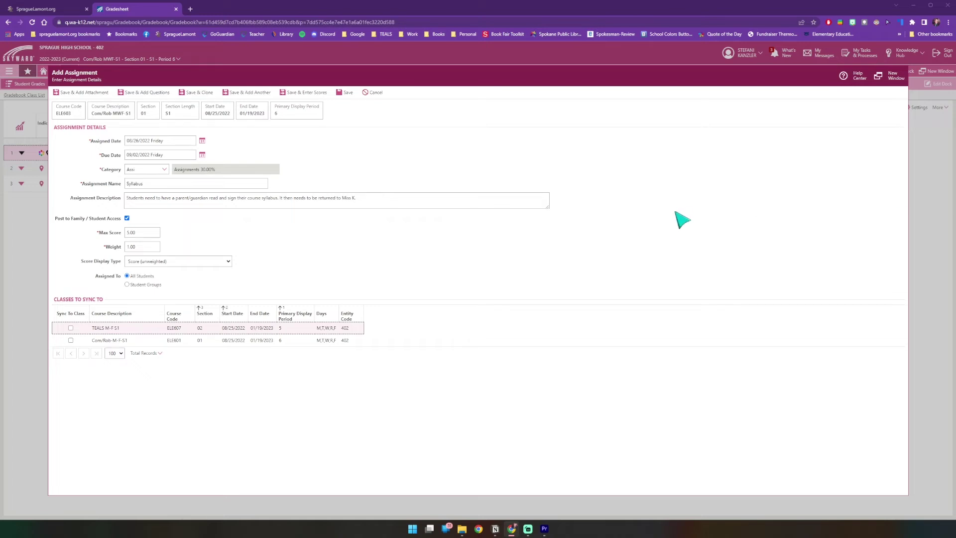
Step: Save and attach Robotics Syllabus 2022-23.pdf as Default, visible to families and students
click(77, 99)
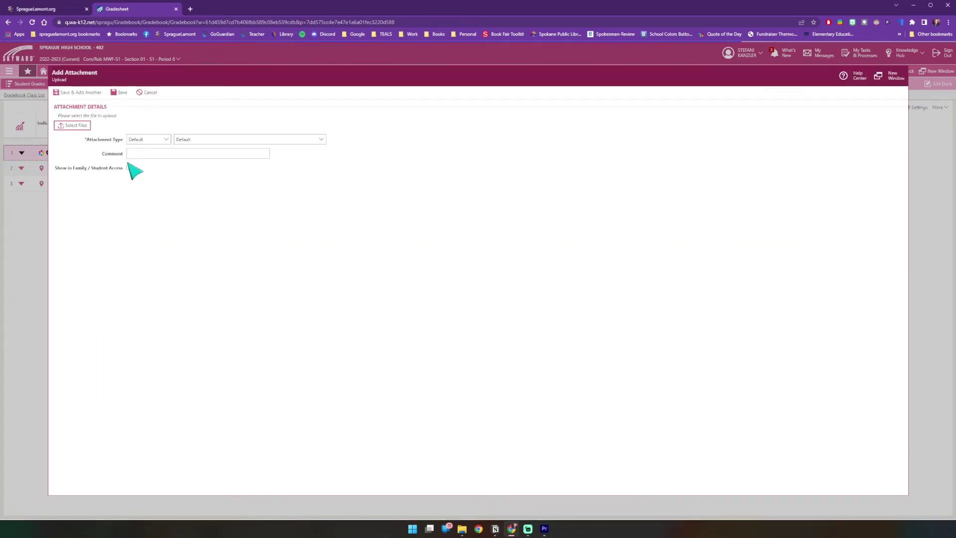
click(78, 128)
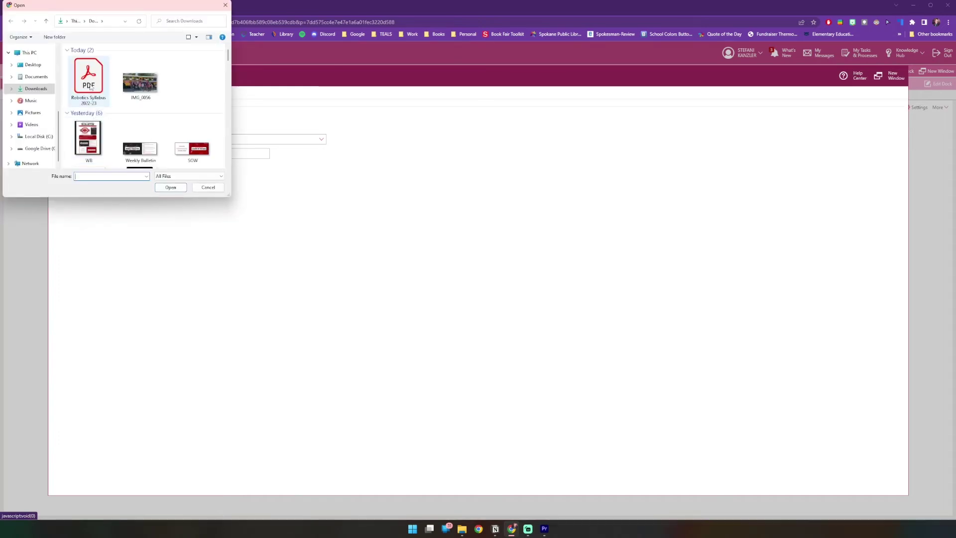
double_click(90, 87)
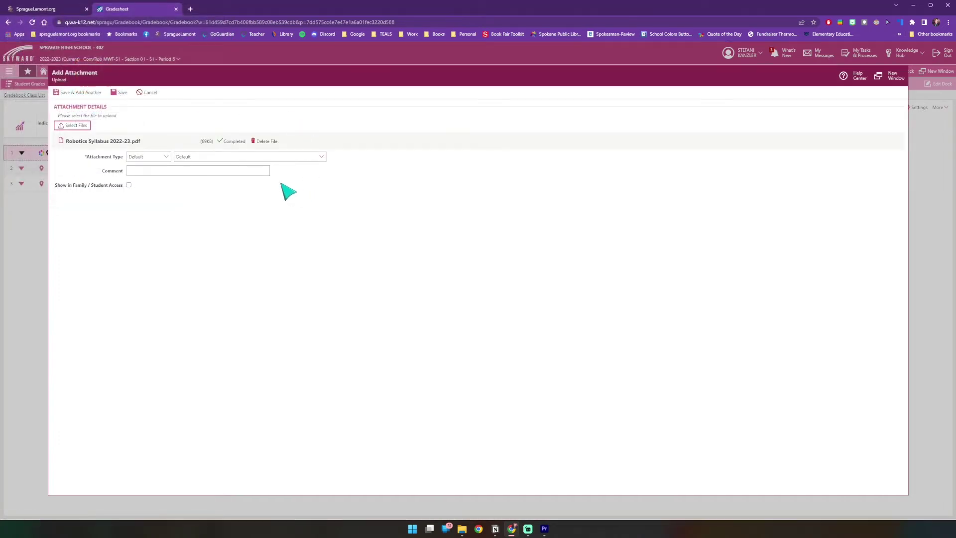
click(167, 157)
click(169, 158)
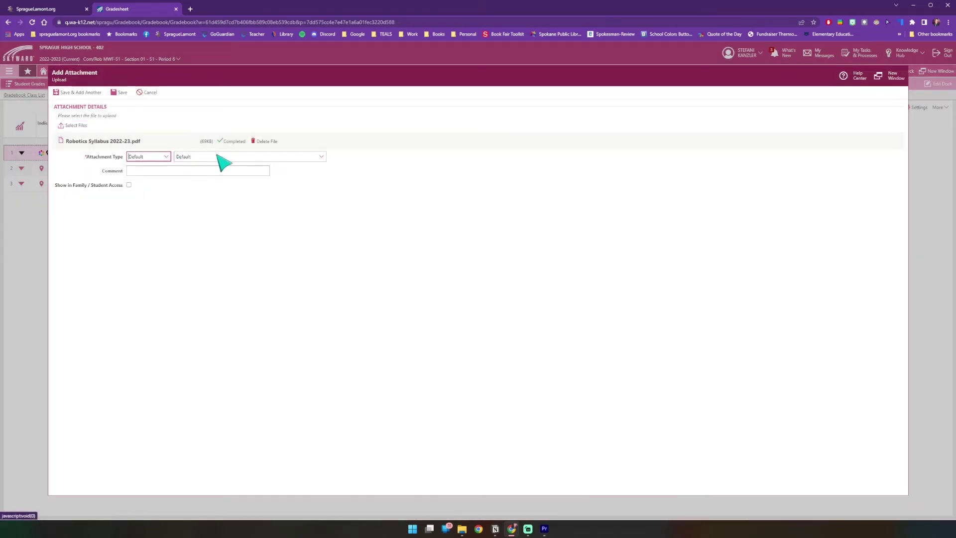
click(321, 157)
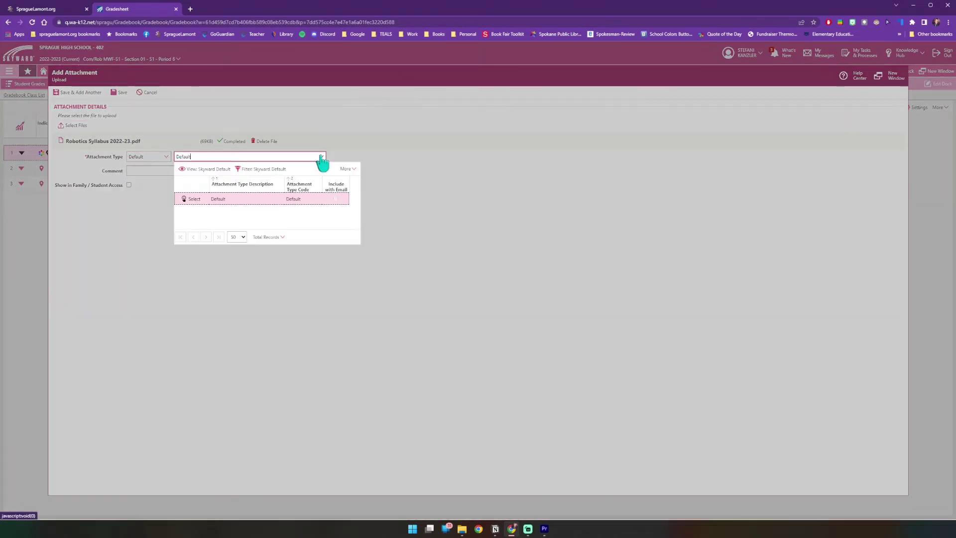
click(321, 158)
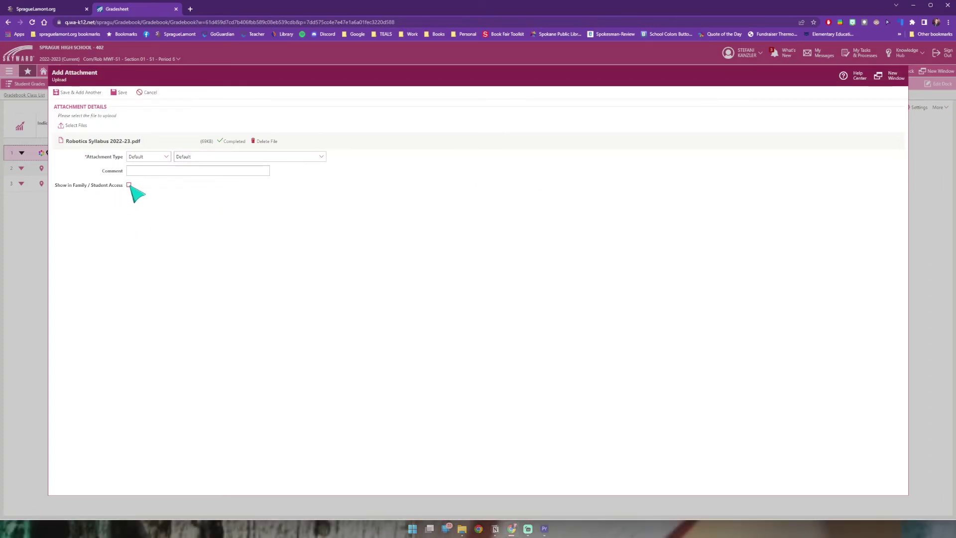
click(129, 185)
click(111, 96)
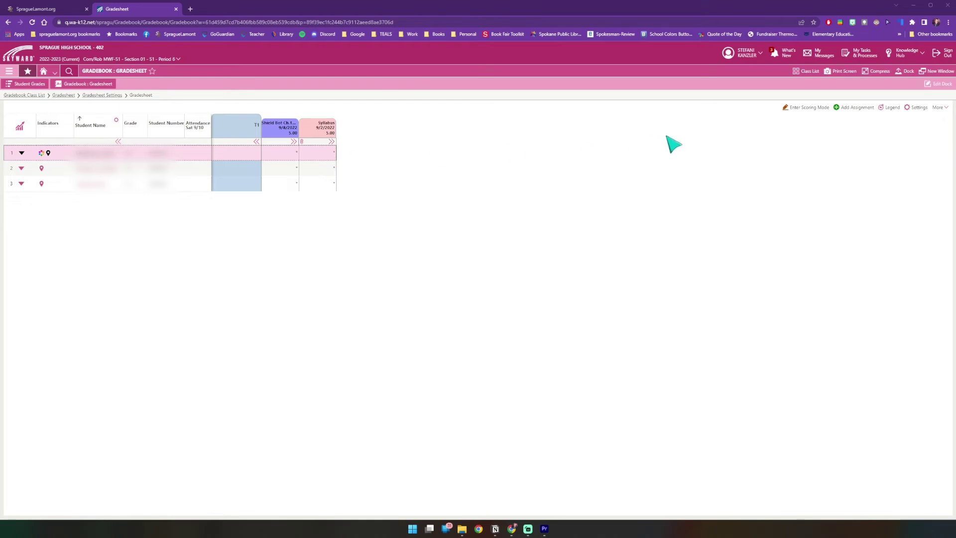
Step: In scoring mode, give the first and third students a Syllabus score of 5
click(798, 109)
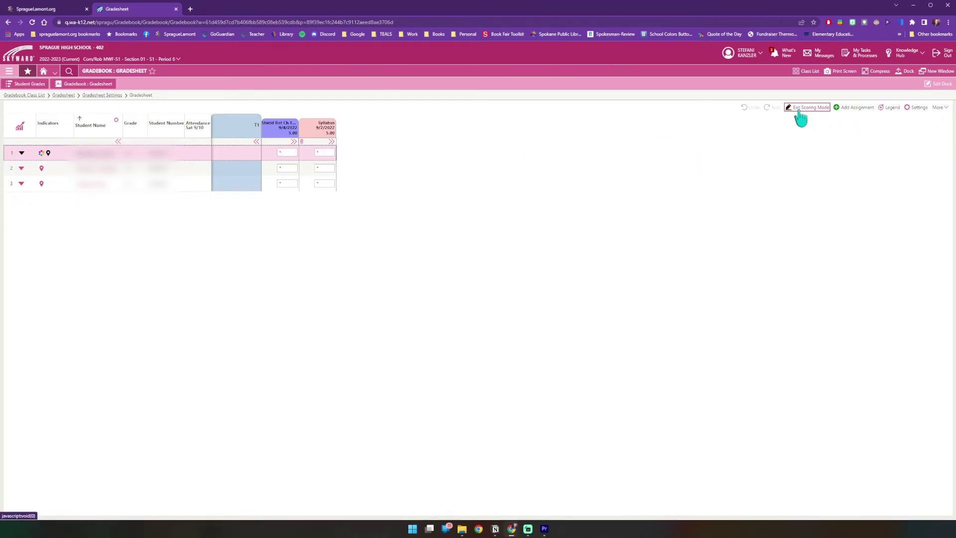
click(328, 153)
text(5)
click(328, 183)
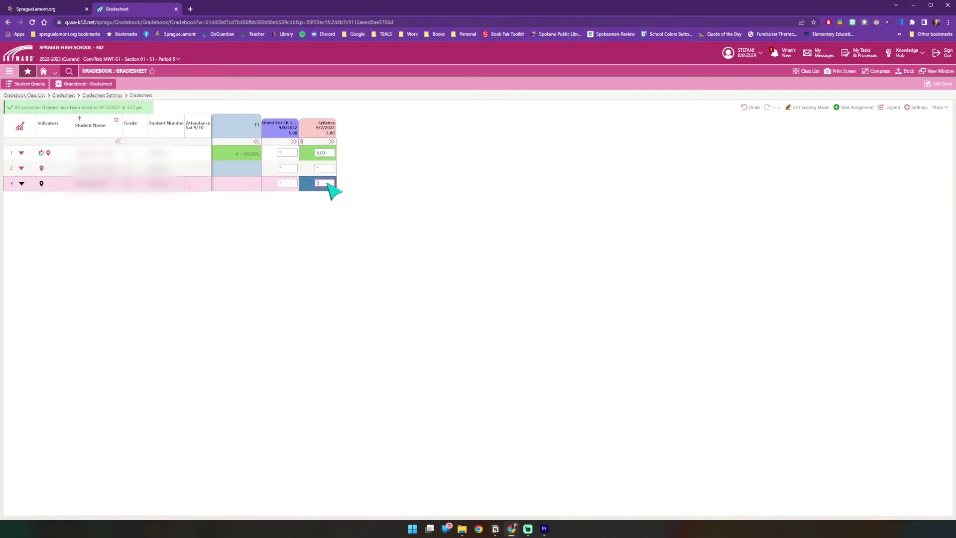
text(5)
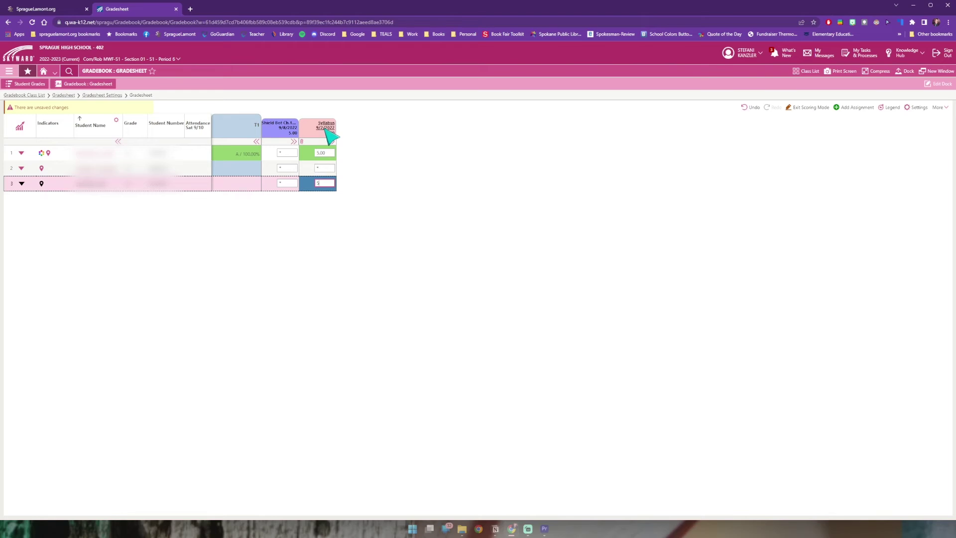
Step: Mass score Syllabus to mark unscored students 0 and Missing, then exit scoring mode
click(328, 129)
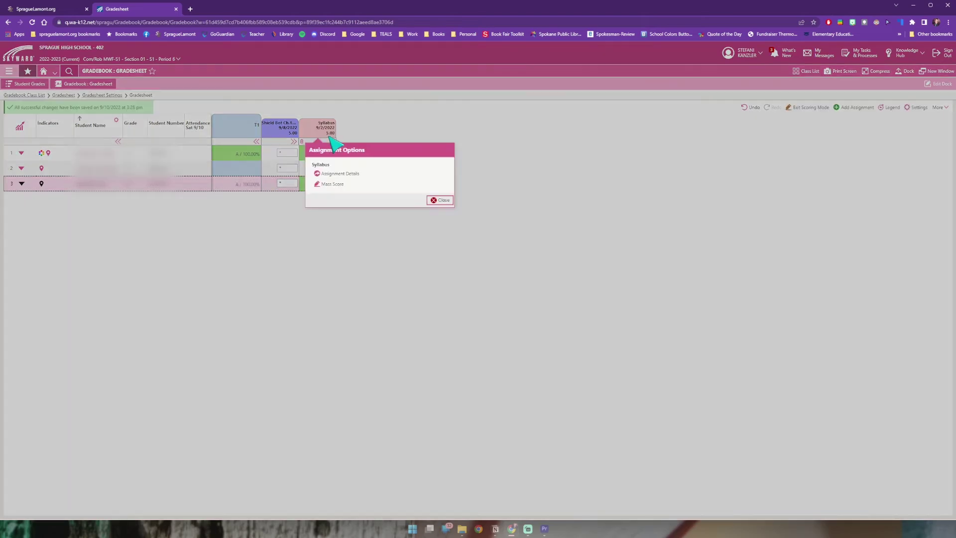
click(330, 185)
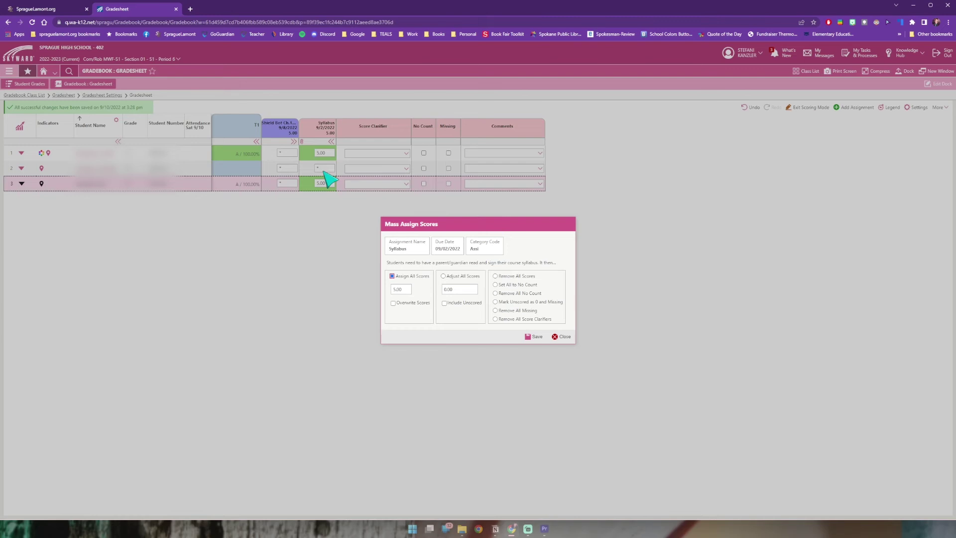
click(516, 302)
click(534, 336)
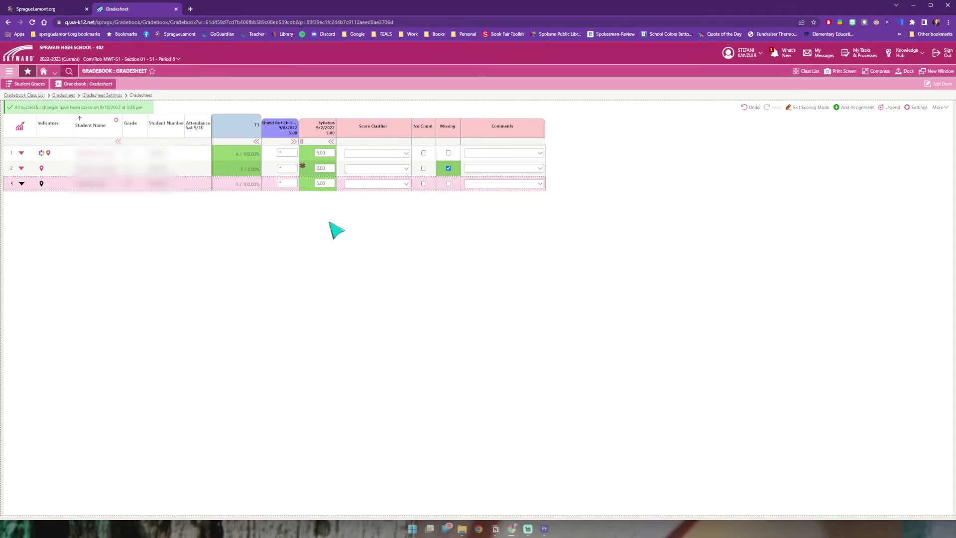
click(811, 109)
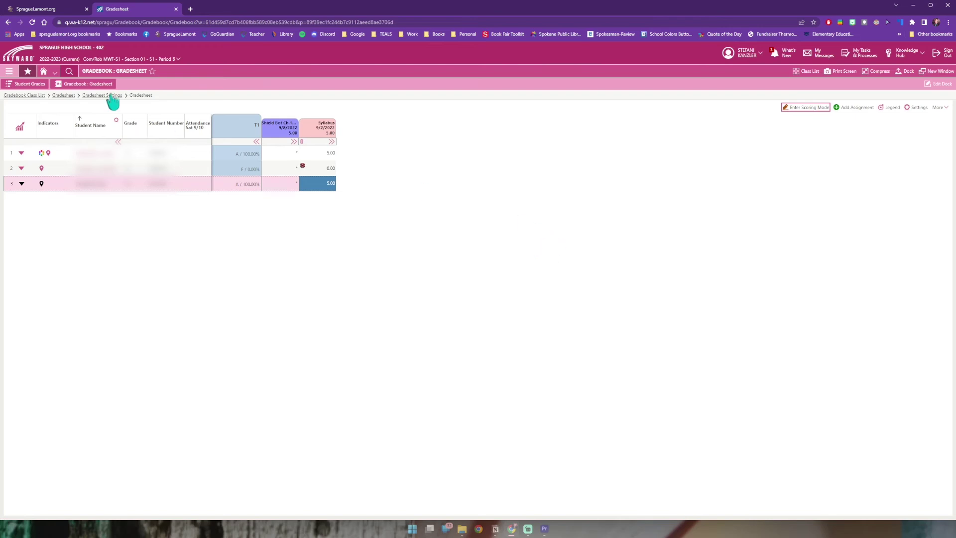
Step: Add the Com/Rob MWF-S1 Gradesheet tile to the dashboard from the gradesheet's More menu
click(21, 57)
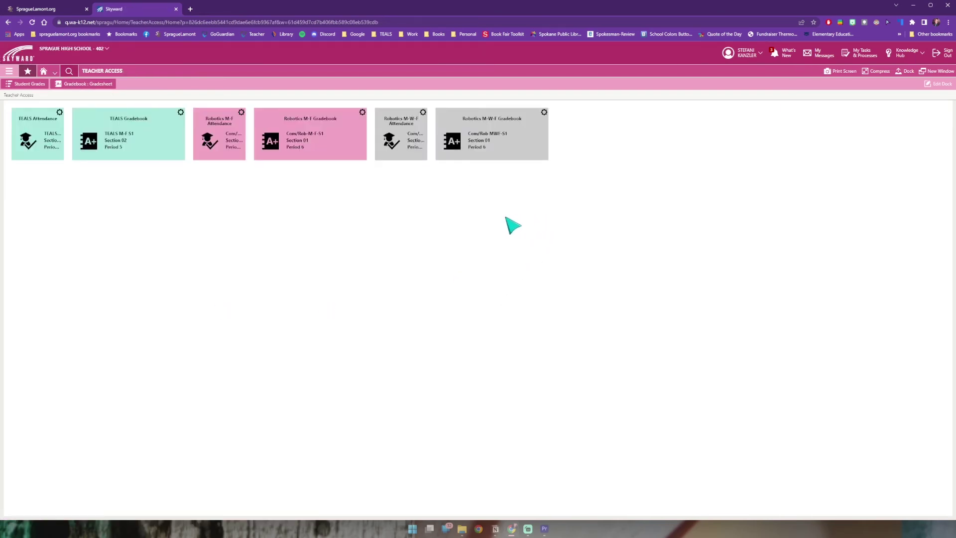
click(9, 71)
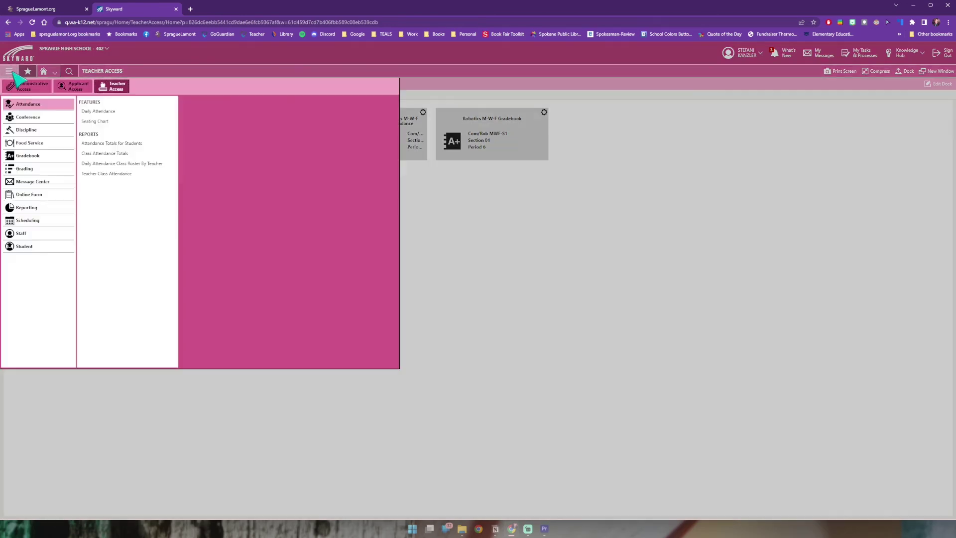
click(29, 159)
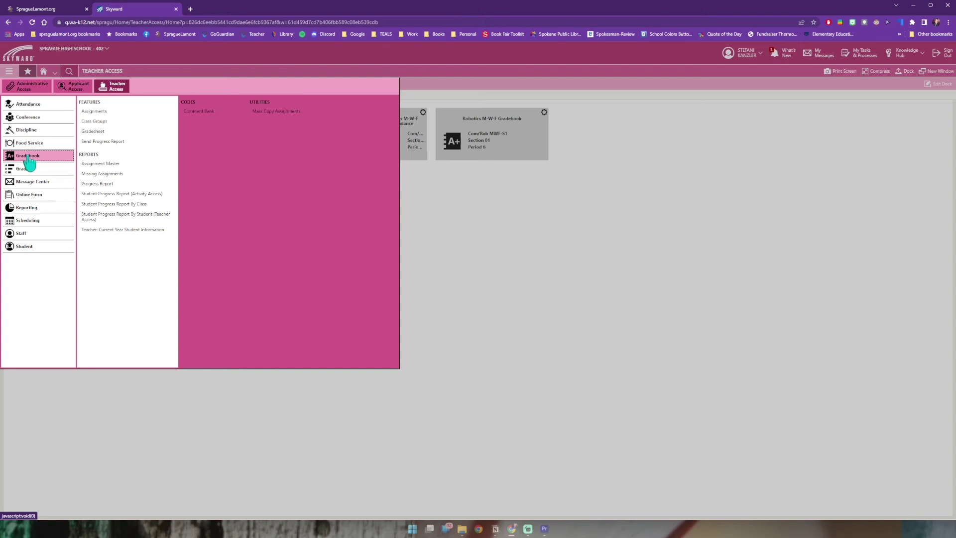
click(99, 132)
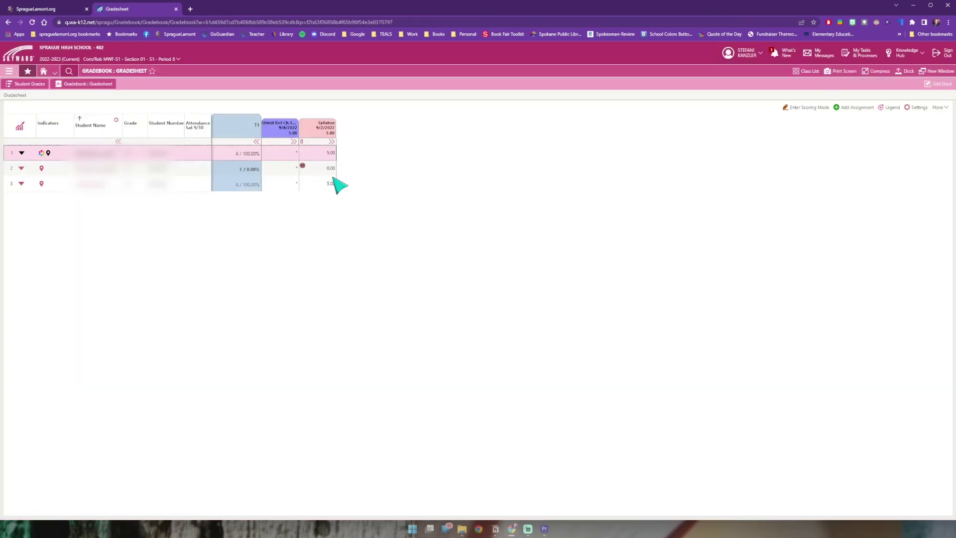
click(939, 108)
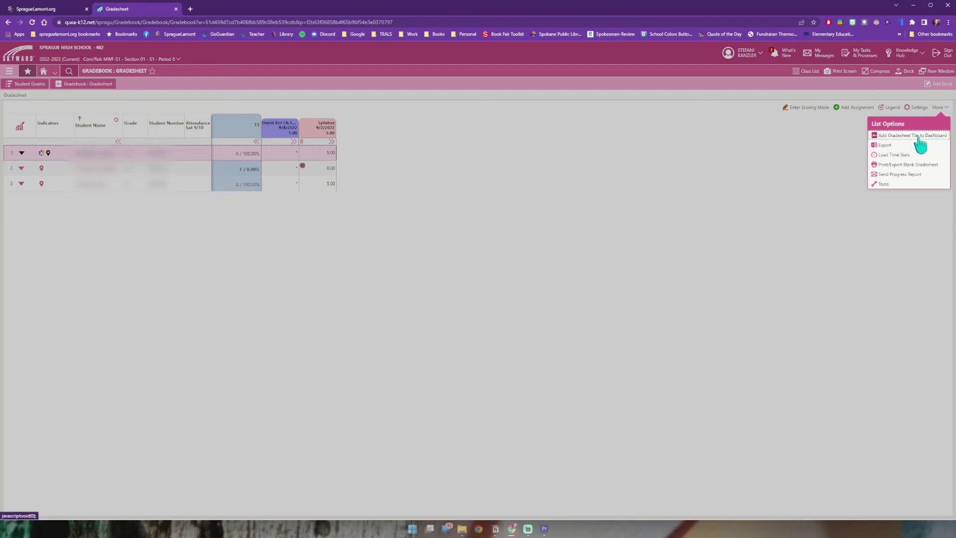
click(920, 135)
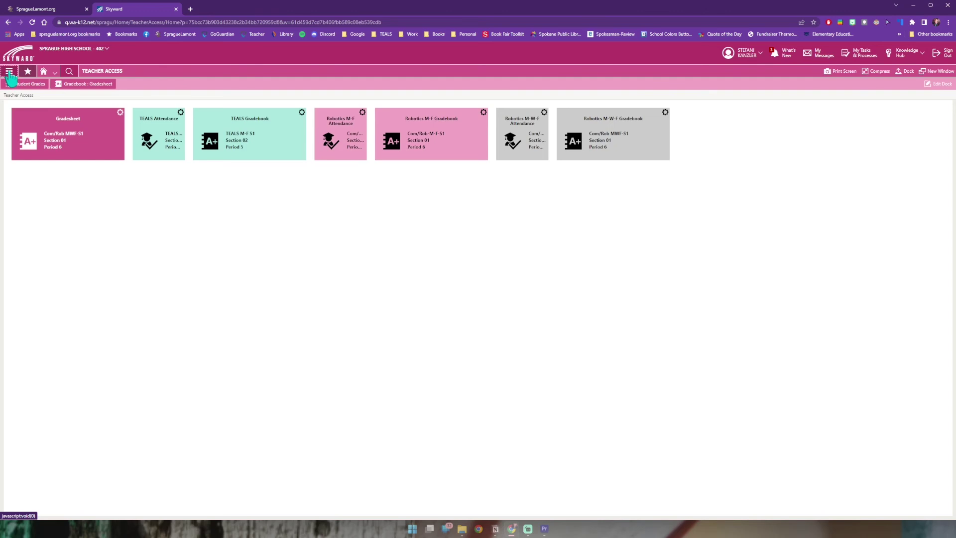
Step: Add a Daily Attendance tile for the Com/Rob MWF-S1 class to the dashboard, then return home
click(9, 71)
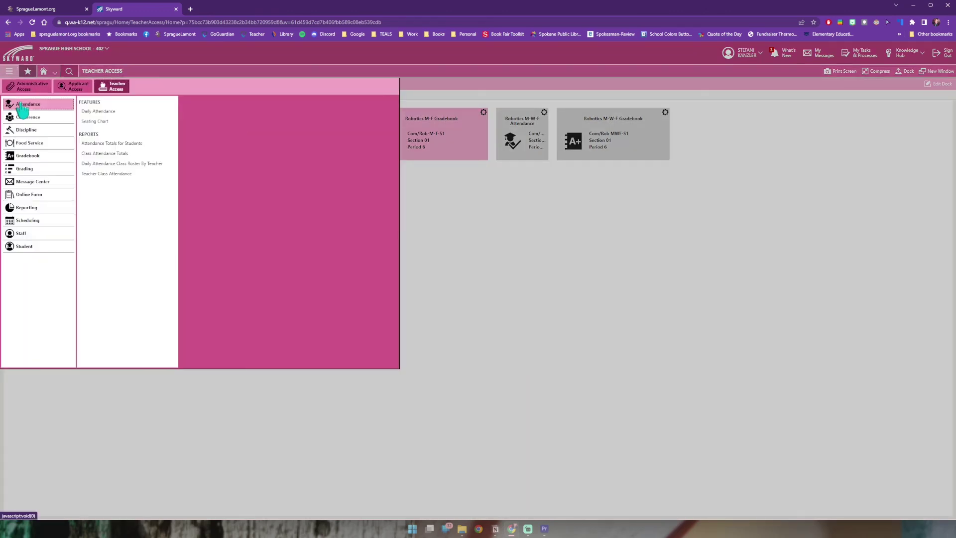
click(102, 114)
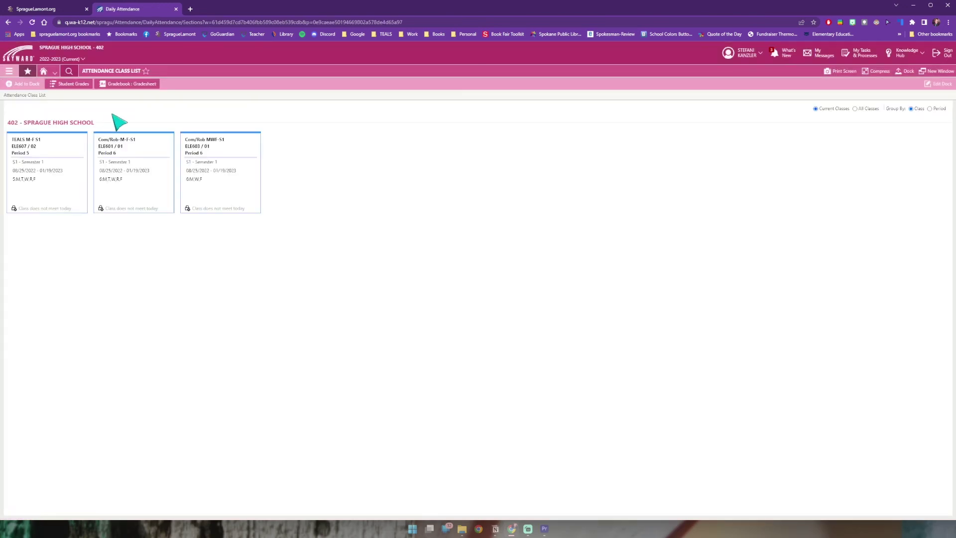
click(219, 157)
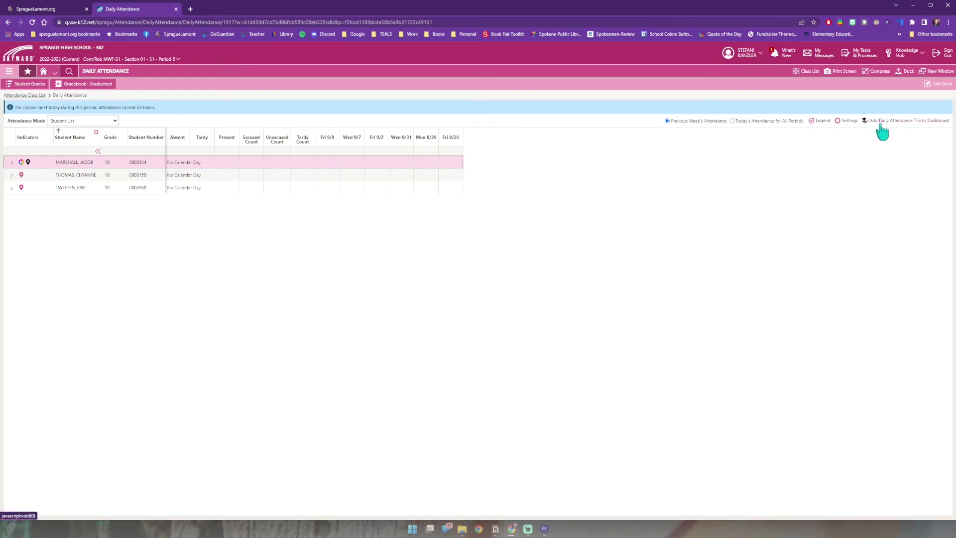
click(923, 124)
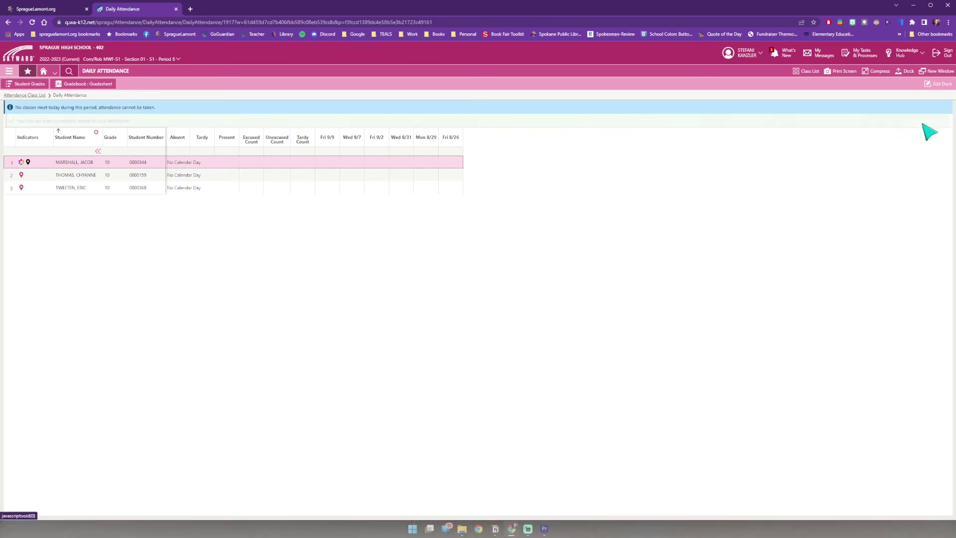
click(28, 58)
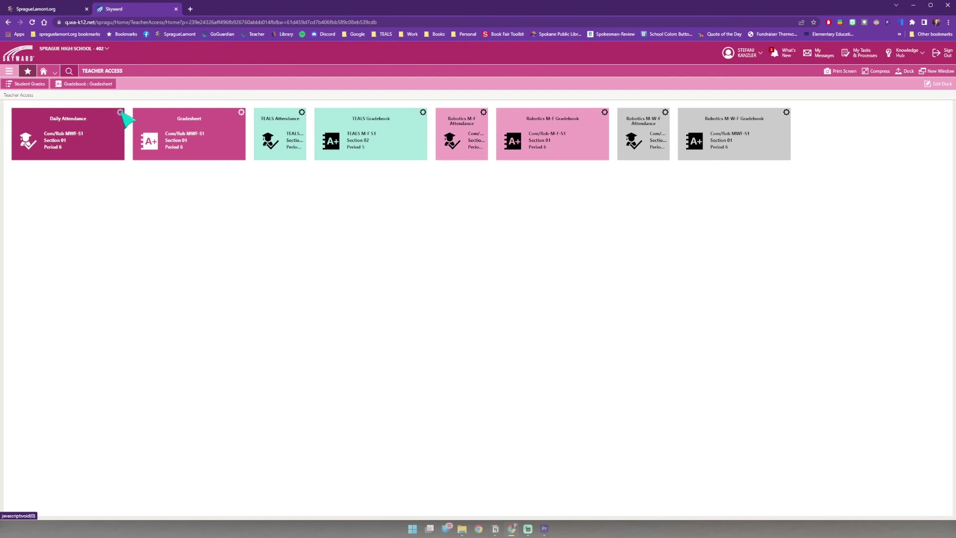
Step: Rename the Daily Attendance tile to 'Test Attendance' and set its width to 1
click(121, 113)
click(132, 140)
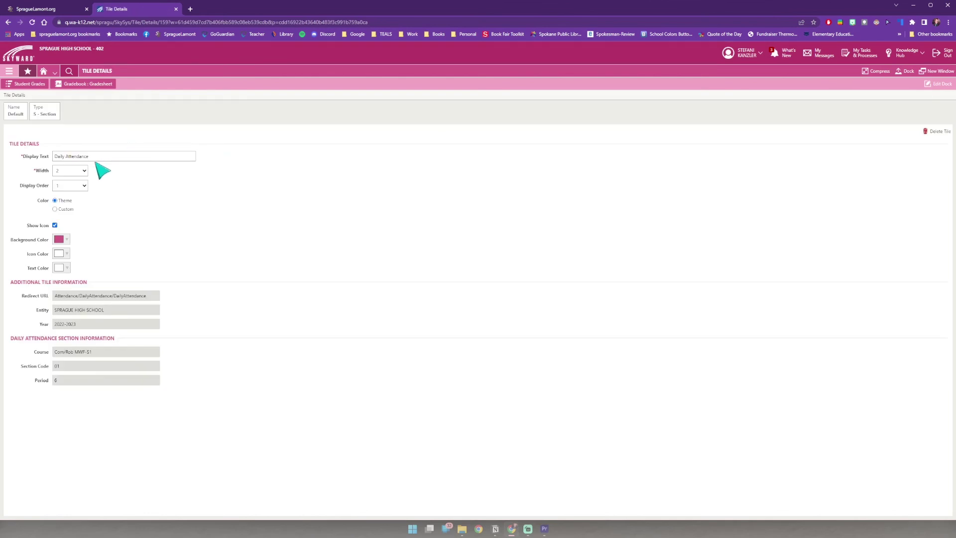
click(83, 158)
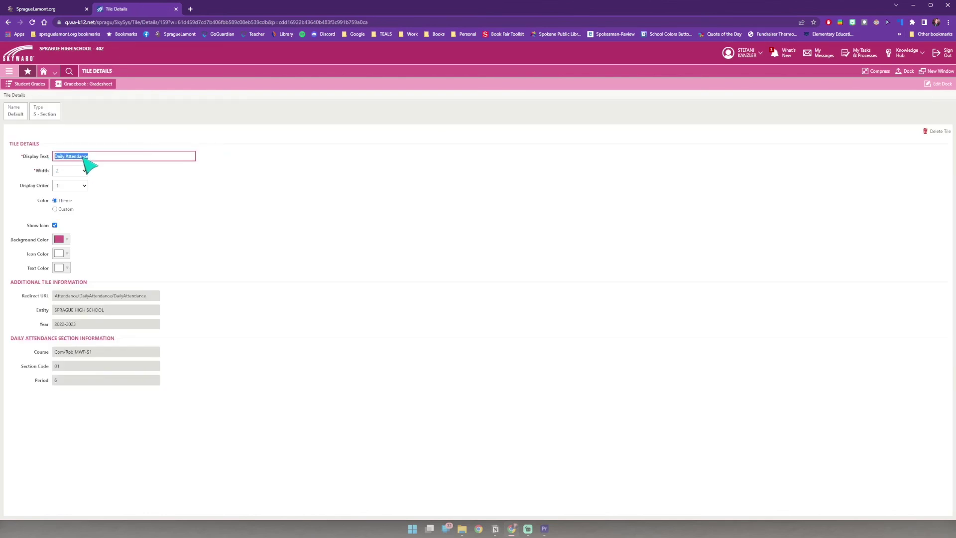
text(Test)
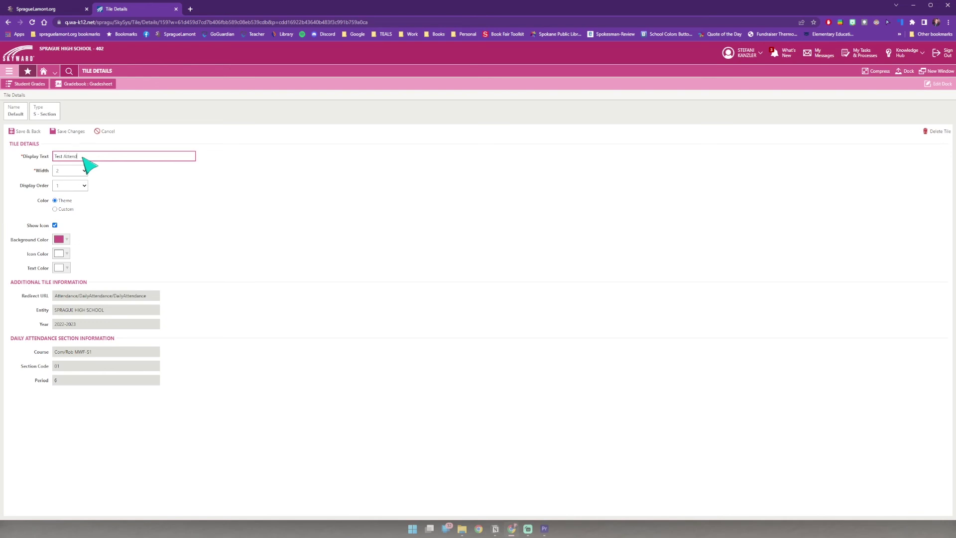
click(80, 172)
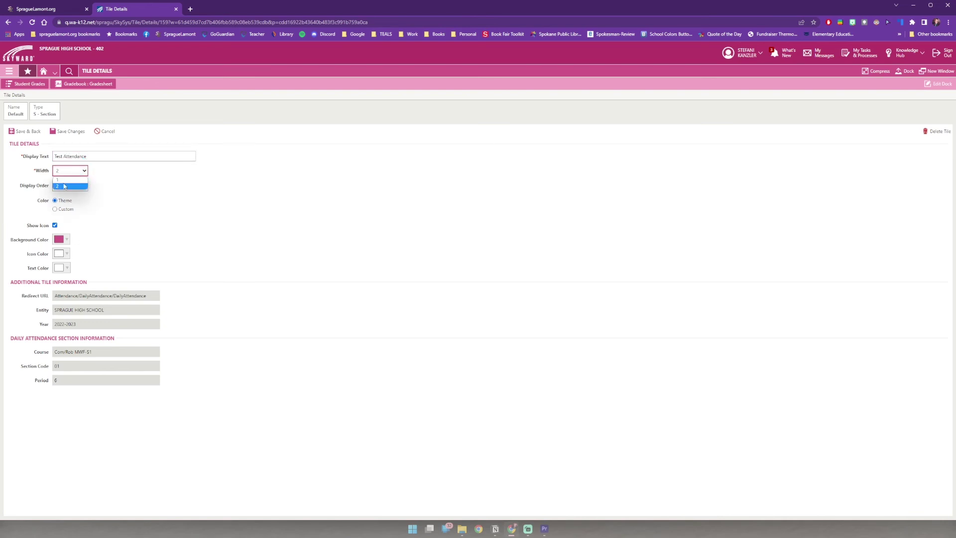
click(60, 180)
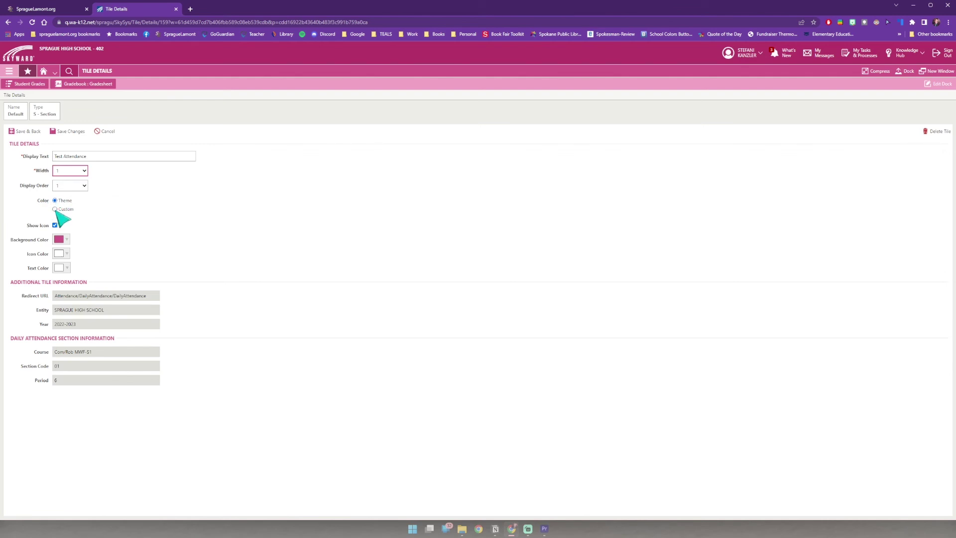
Step: Give the tile custom colours (green background, black icon and text) and save it
click(55, 209)
click(67, 240)
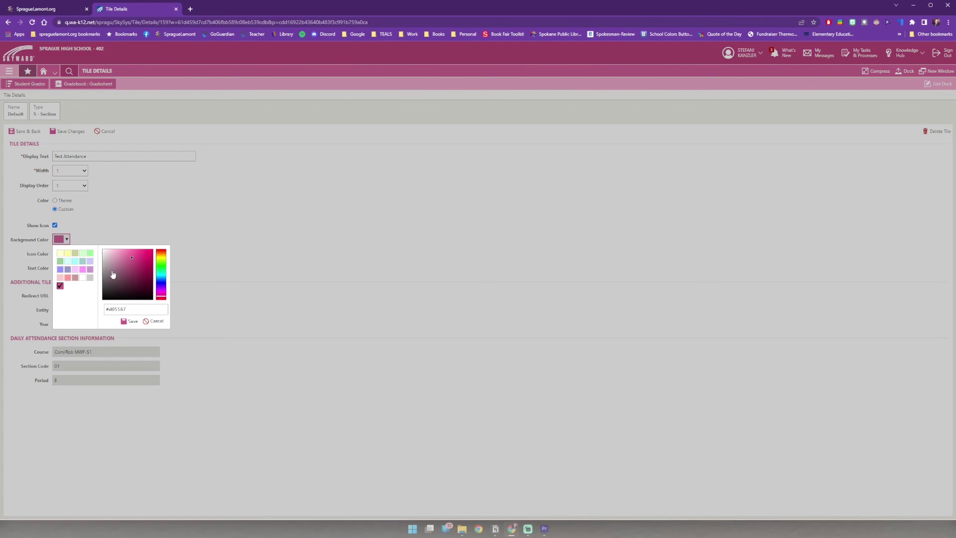
mouse_move(112, 274)
mouse_down()
mouse_move(163, 271)
mouse_move(125, 258)
mouse_up()
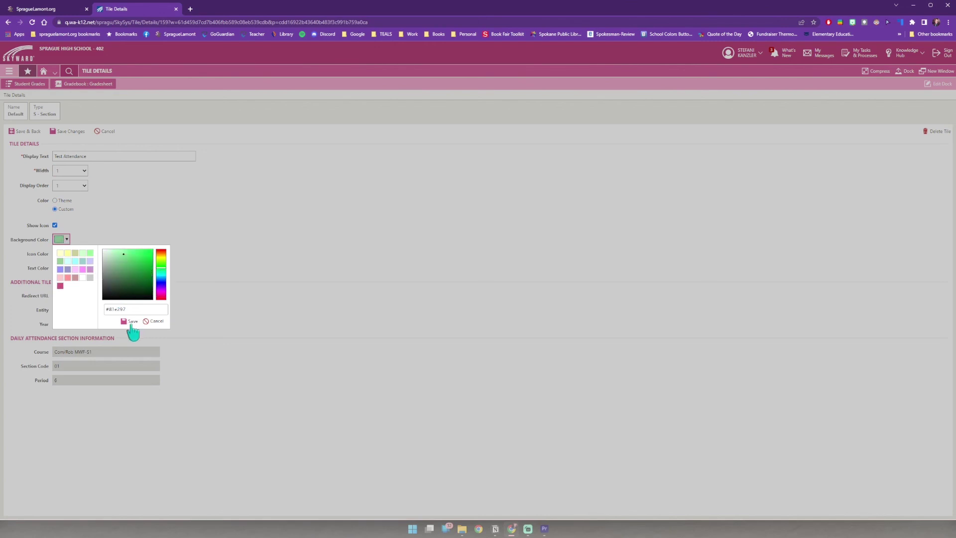
click(131, 321)
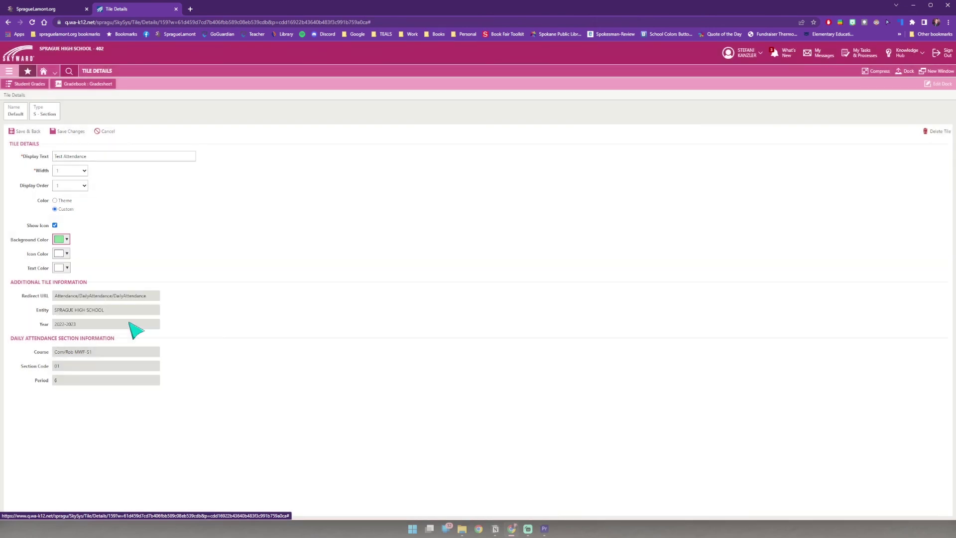
click(65, 254)
click(113, 306)
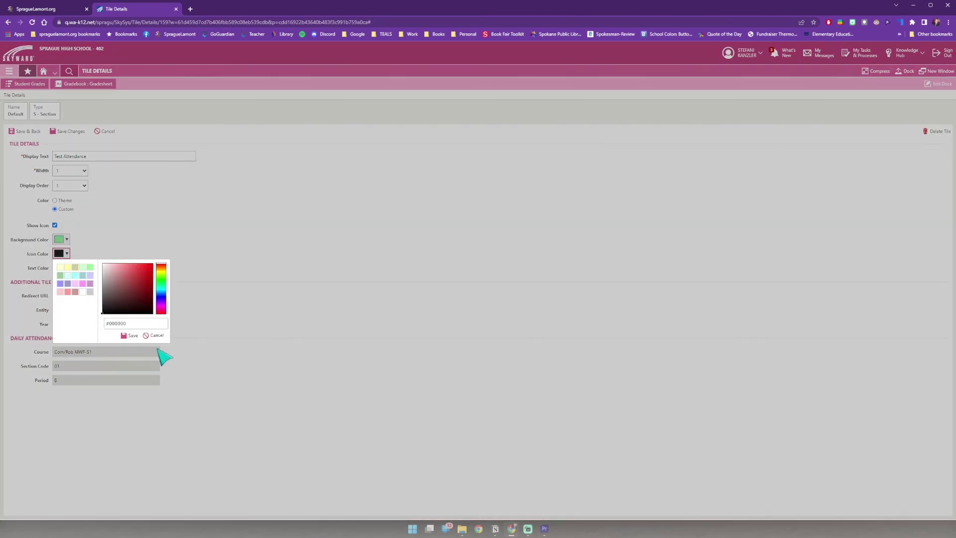
click(128, 335)
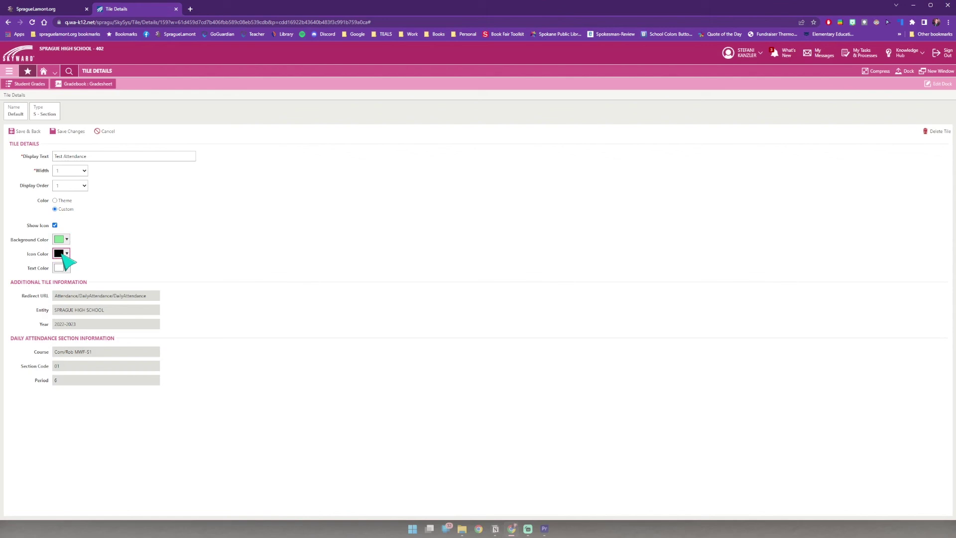
click(66, 268)
click(109, 325)
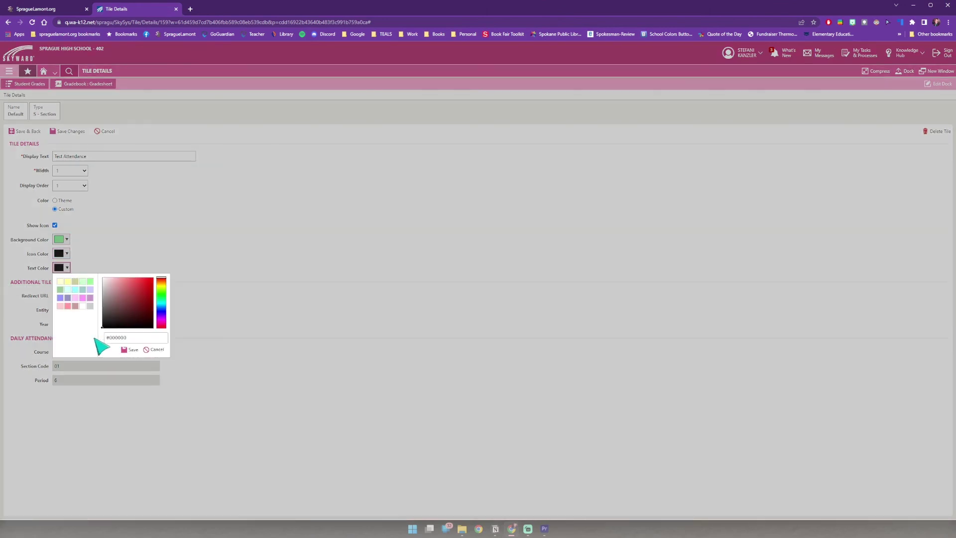
click(131, 349)
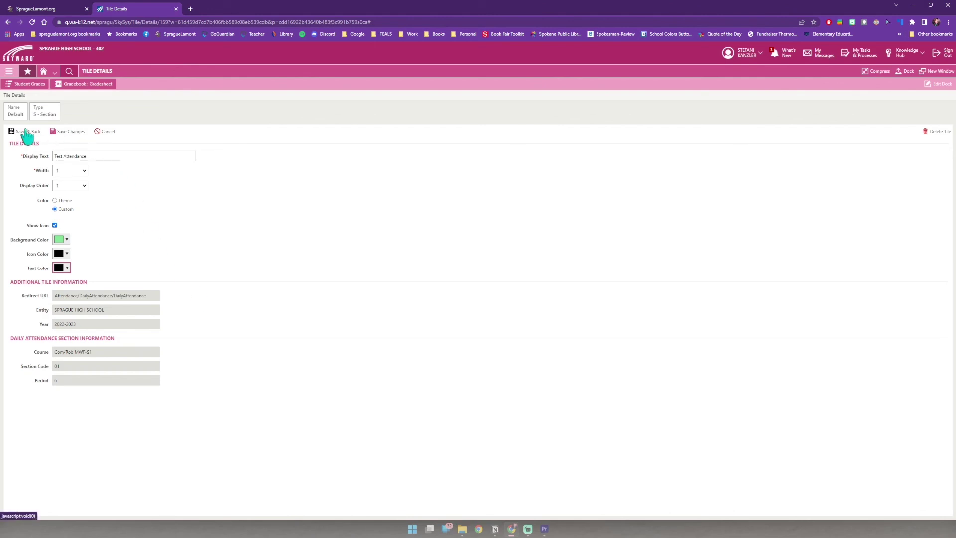
click(25, 131)
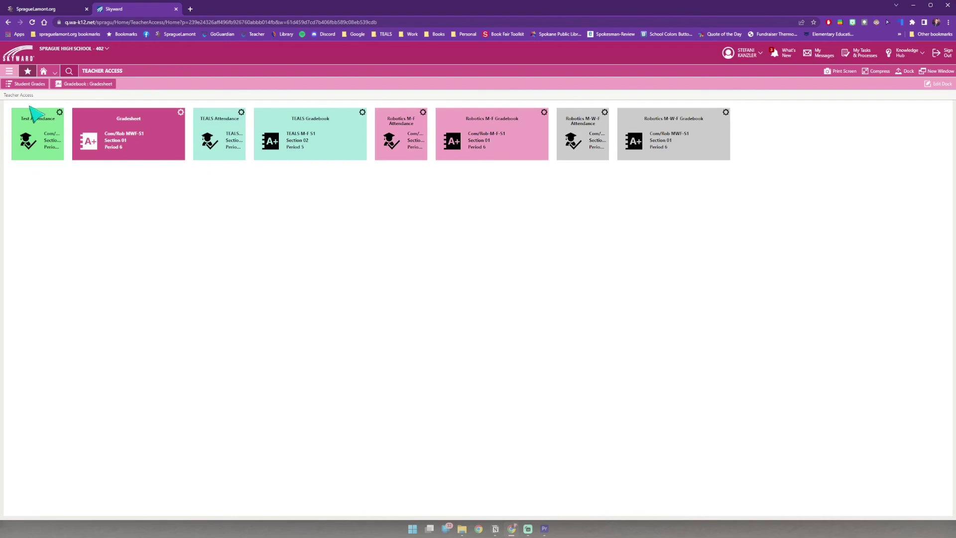
Step: Delete the Test Attendance tile from the dashboard, confirming the deletion
click(60, 113)
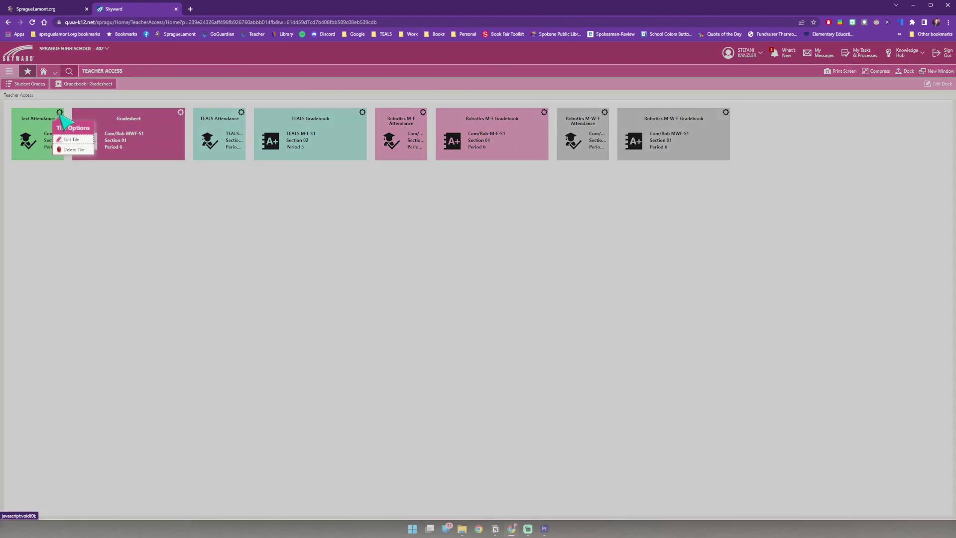
click(74, 150)
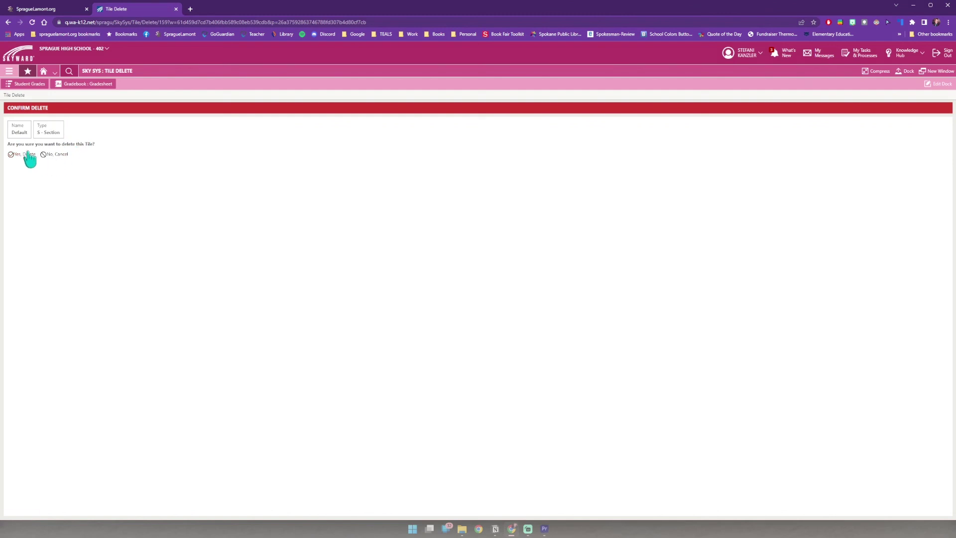
click(27, 155)
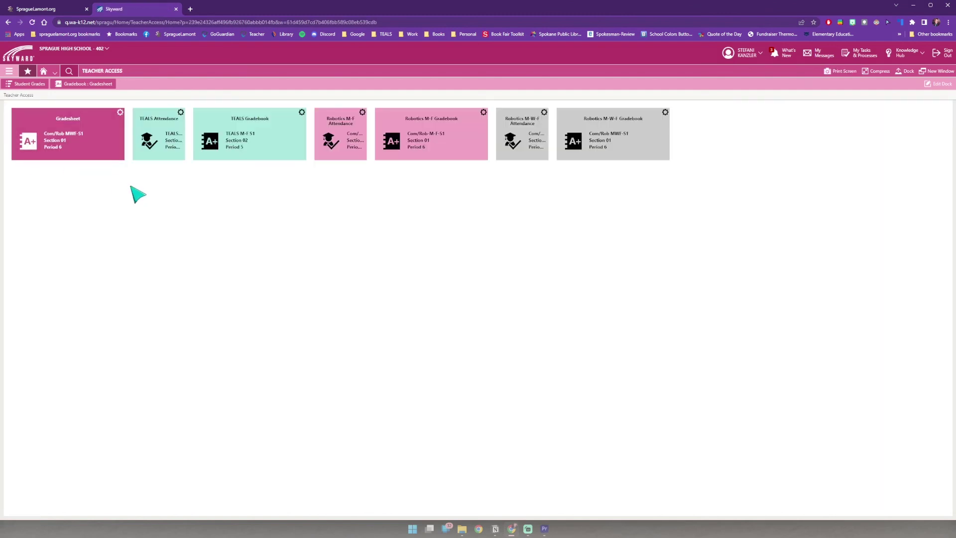
Step: Delete the Gradesheet tile from the dashboard, confirming the deletion
click(120, 114)
click(131, 155)
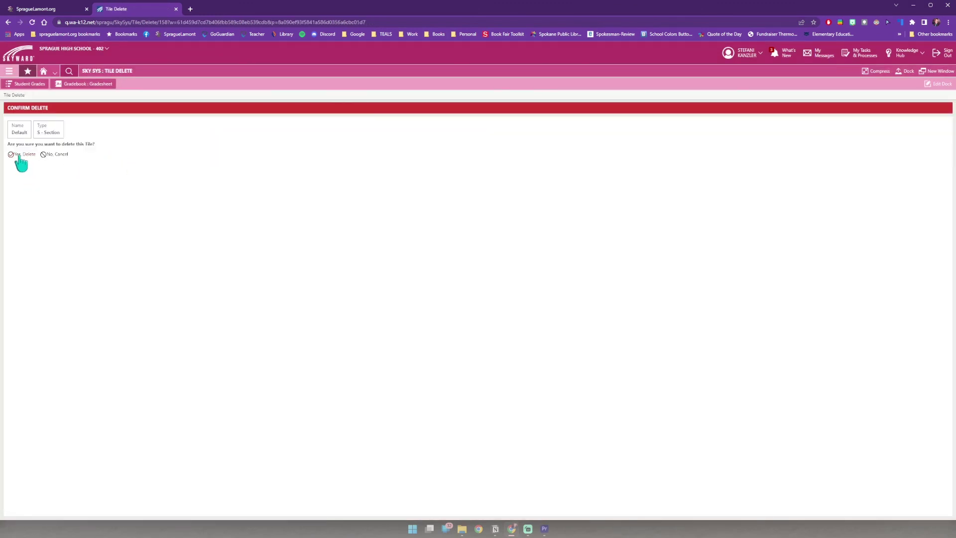
click(20, 155)
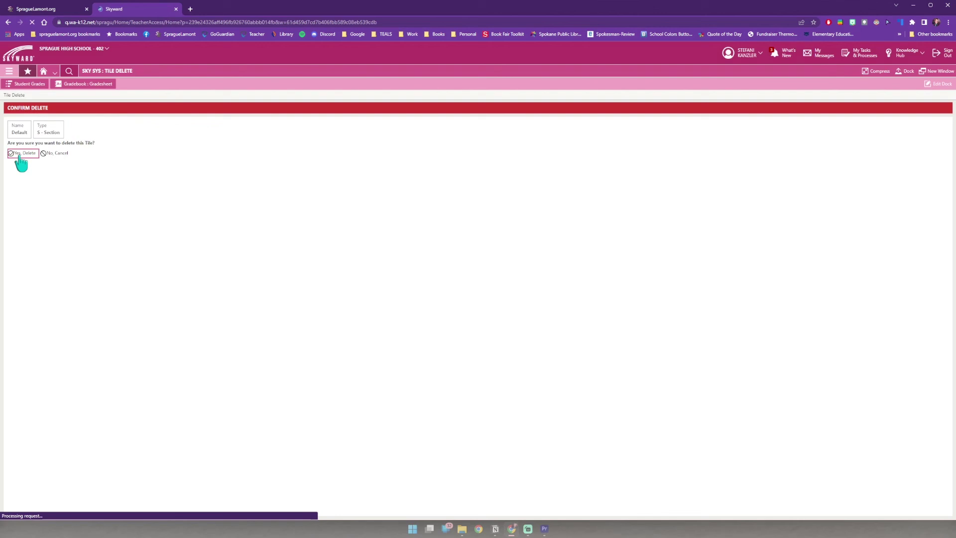